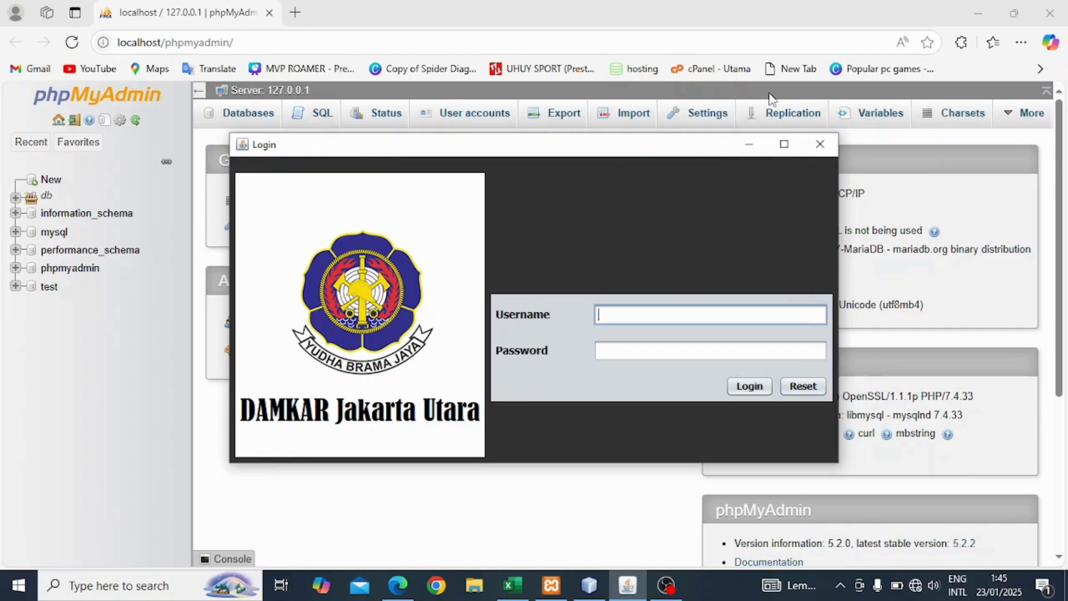
Enter 'admin' as the username in the DAMKAR login window.
{"action": "type", "text": "admin"}
Log in as admin with the account password and acknowledge the success message.
{"action": "key", "text": "Tab"}
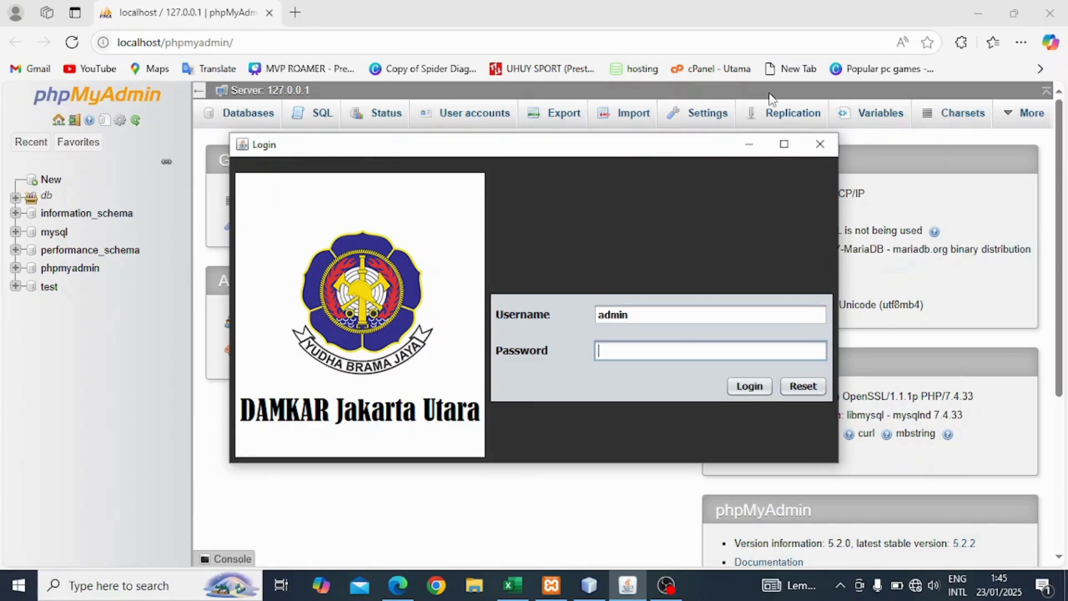
{"action": "type", "text": "admin"}
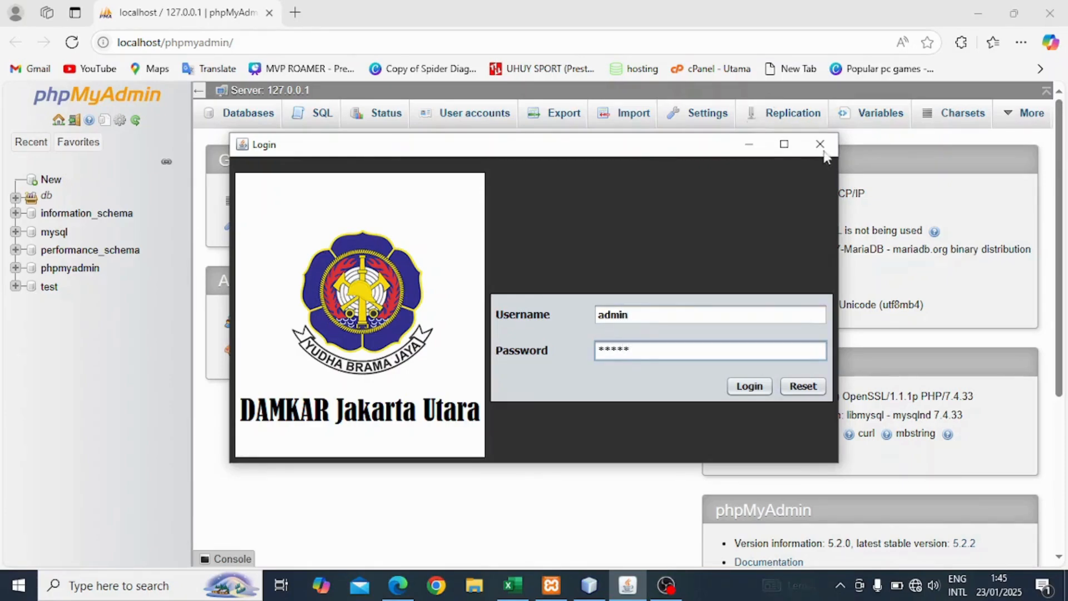
{"action": "left_click", "coordinate": [734, 389]}
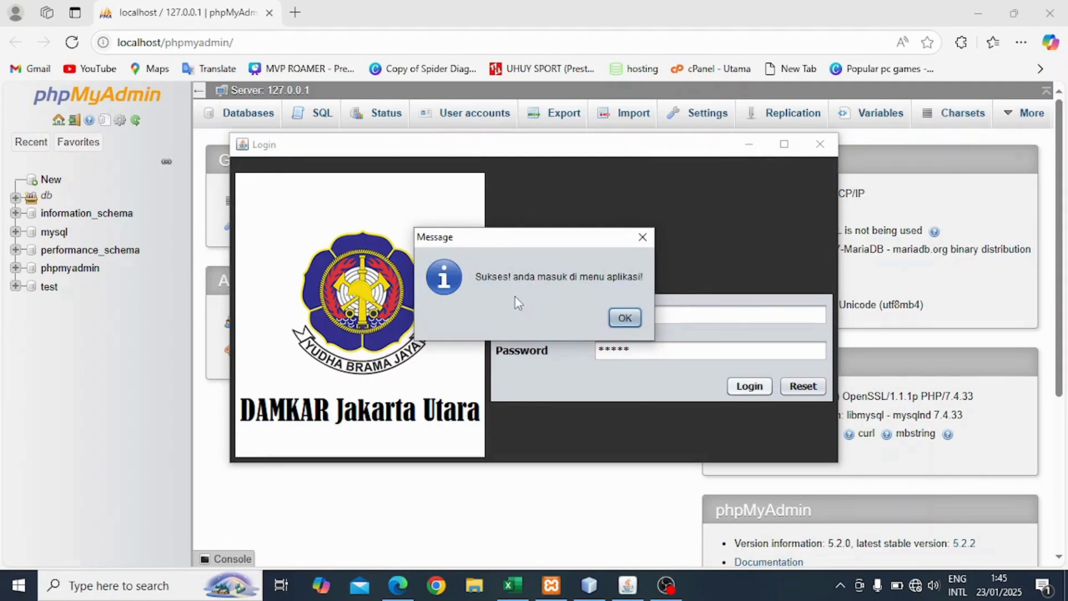
{"action": "left_click", "coordinate": [626, 319]}
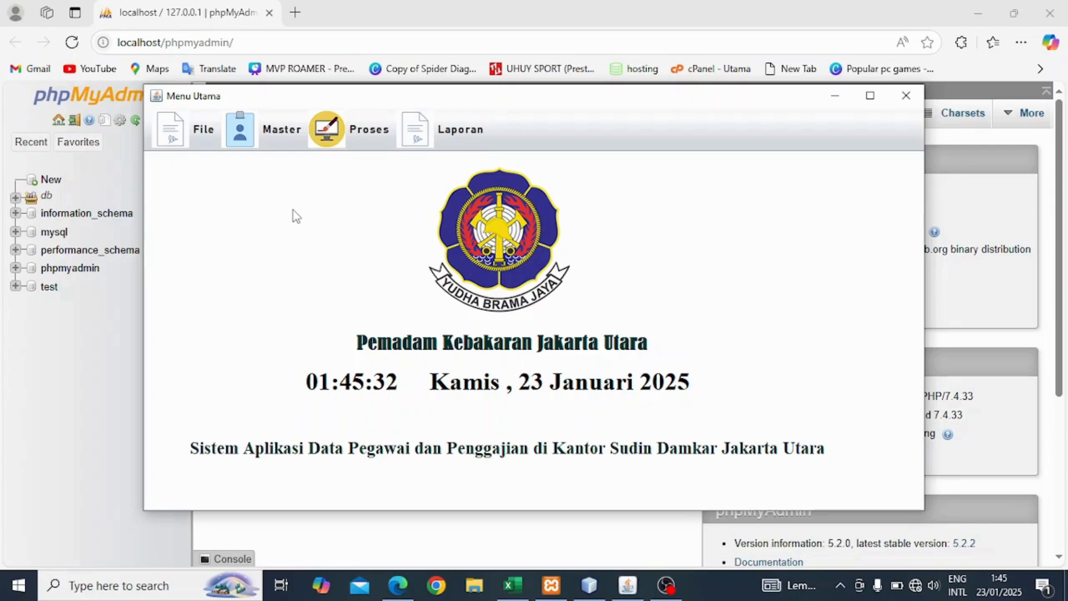
{"action": "left_click", "coordinate": [201, 137]}
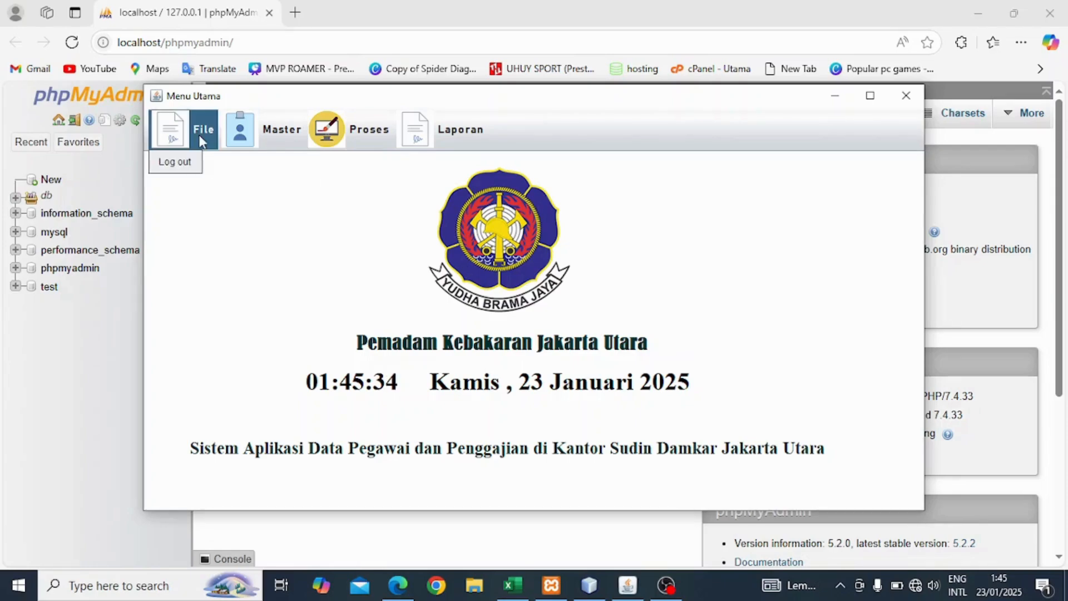
{"action": "left_click", "coordinate": [226, 191]}
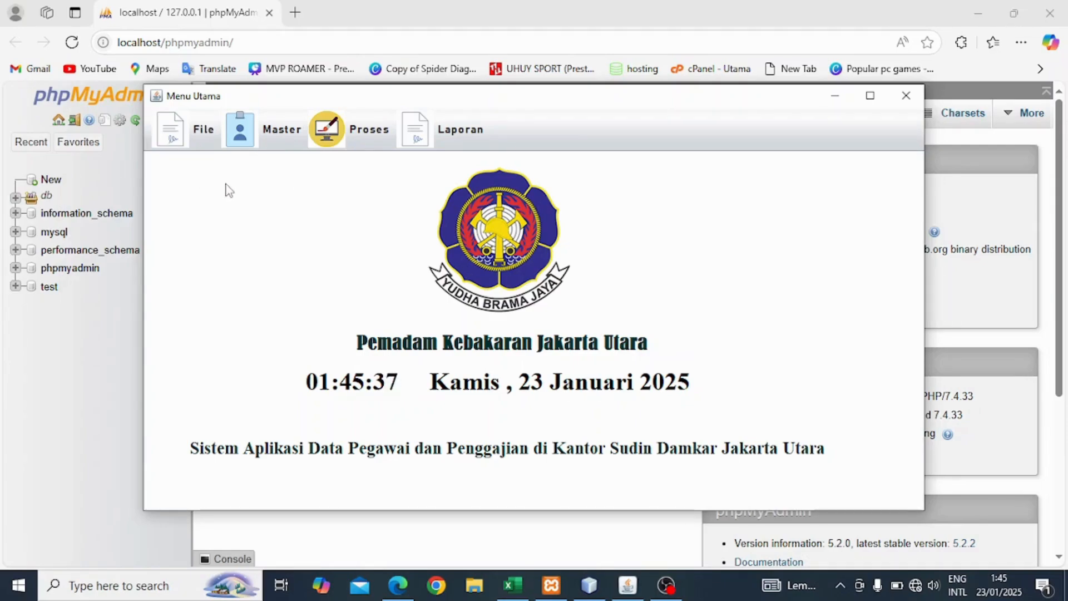
{"action": "left_click", "coordinate": [256, 142]}
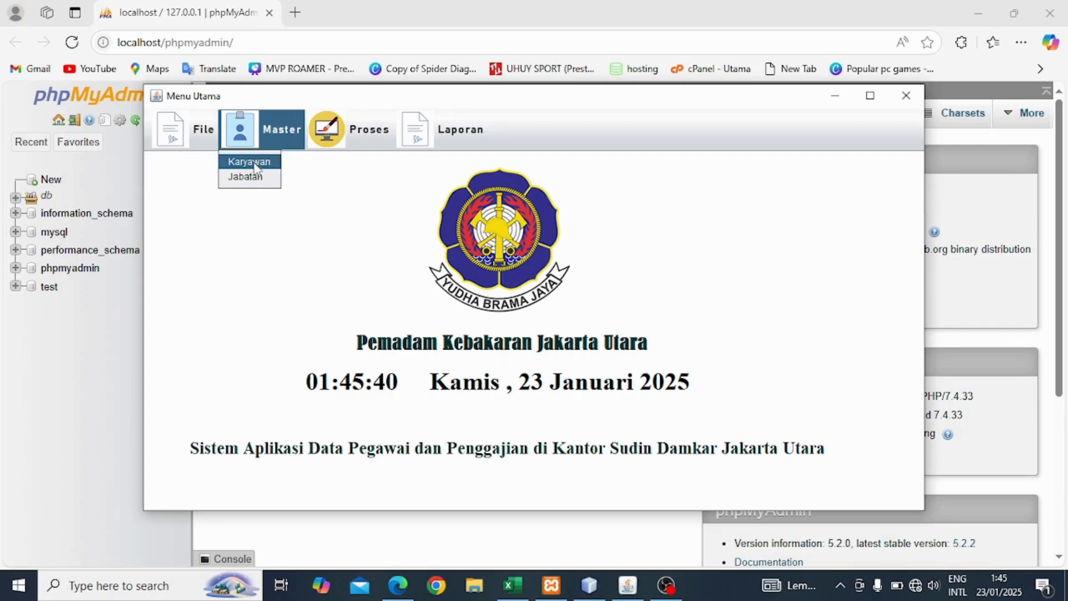
{"action": "mouse_move", "coordinate": [332, 134]}
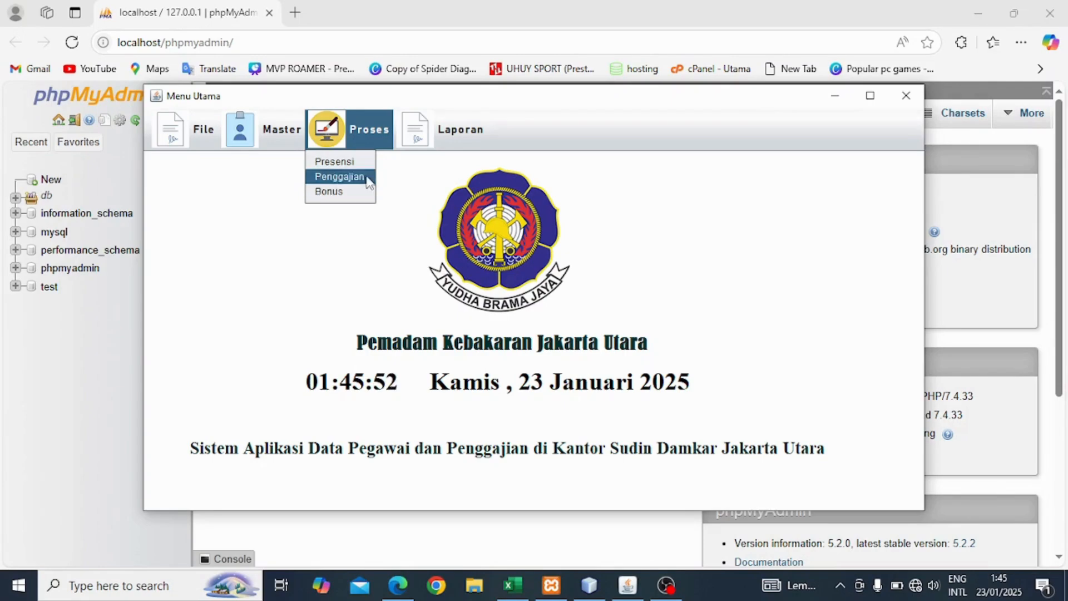
{"action": "mouse_move", "coordinate": [412, 131]}
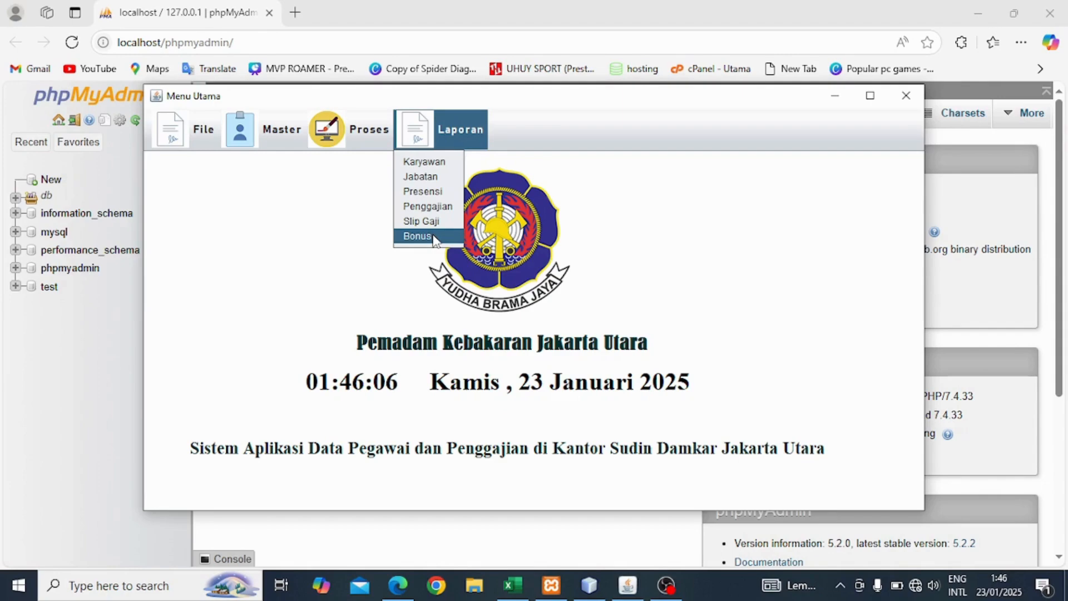
{"action": "left_click", "coordinate": [397, 287]}
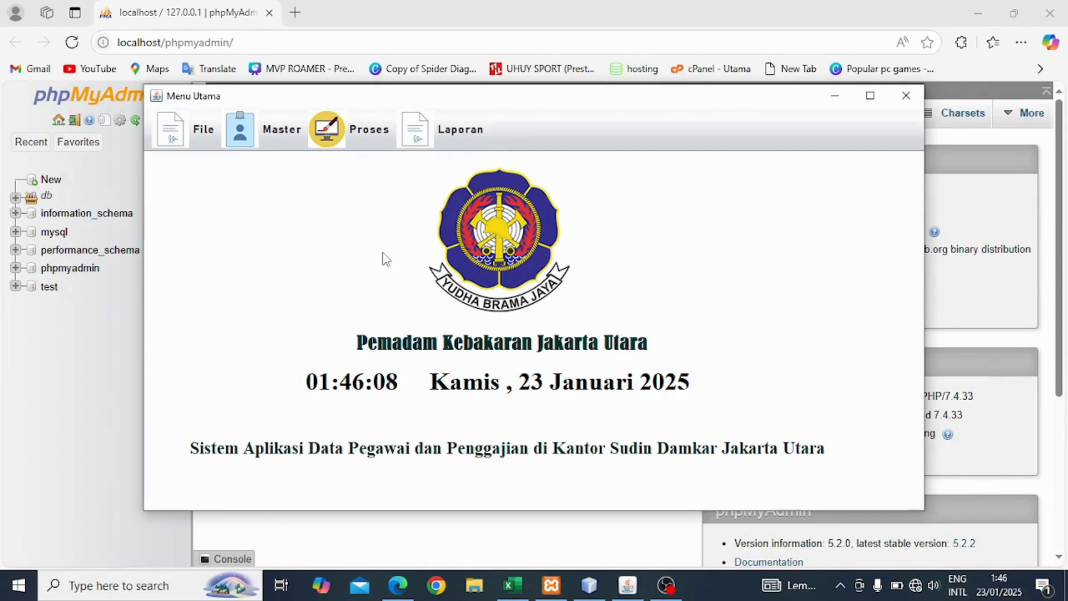
{"action": "left_click", "coordinate": [247, 143]}
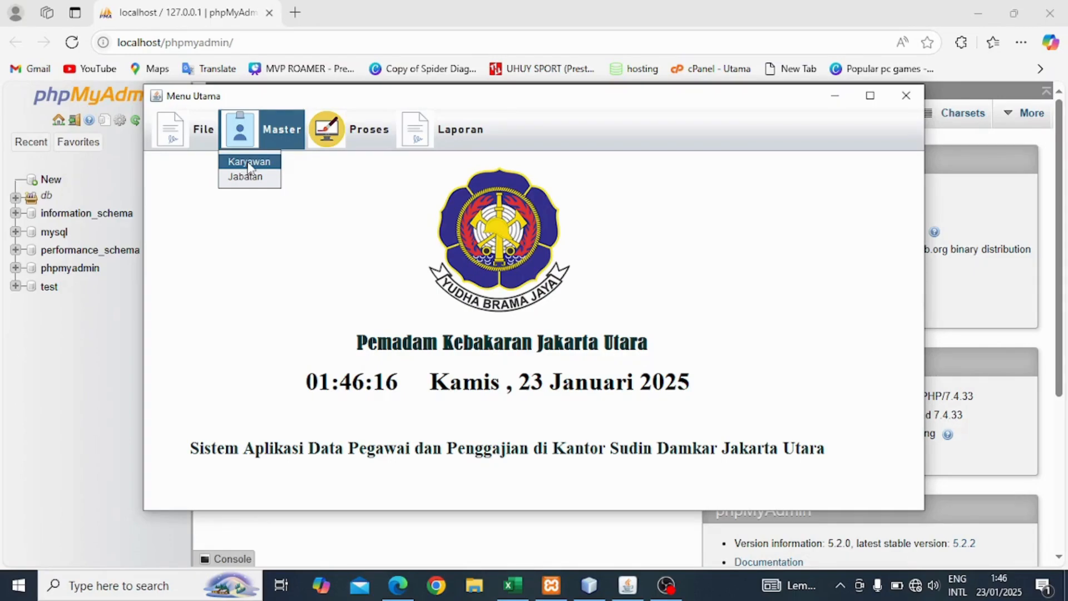
{"action": "left_click", "coordinate": [249, 163]}
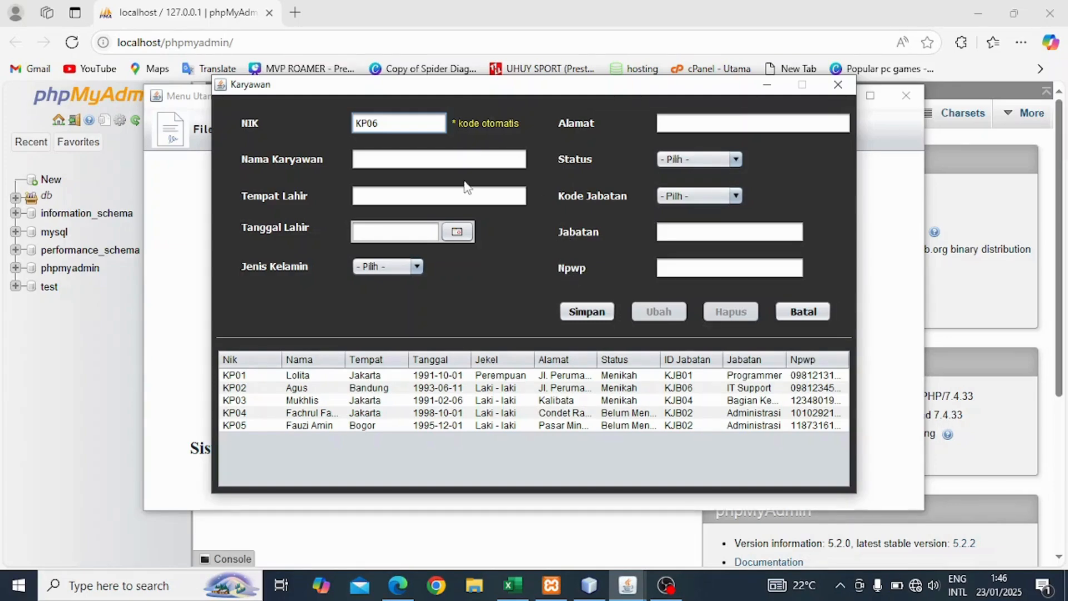
{"action": "left_click", "coordinate": [839, 84]}
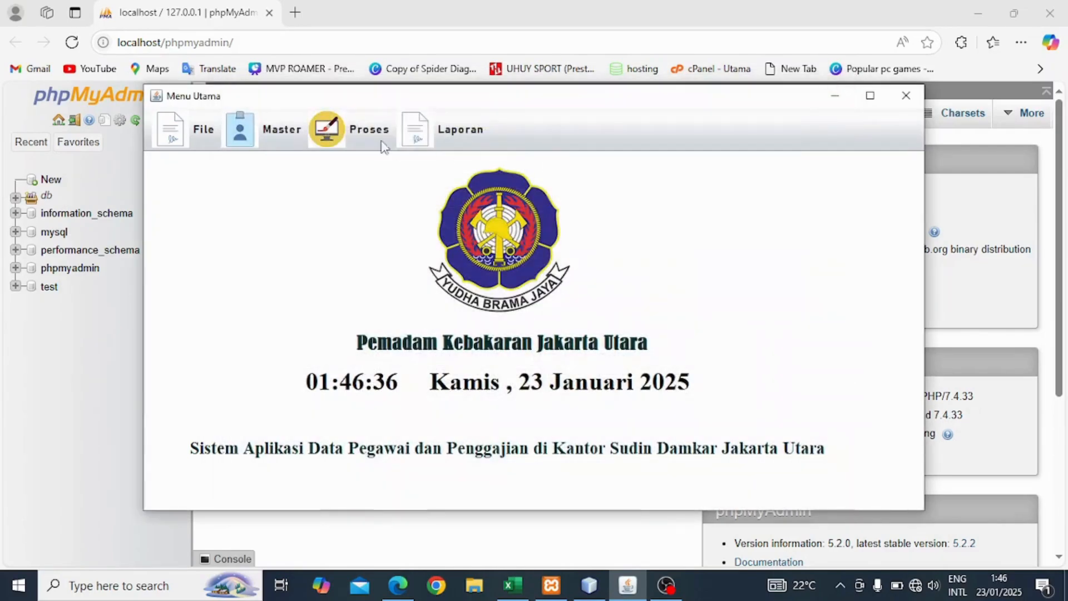
{"action": "left_click", "coordinate": [259, 144]}
In the Jabatan form, enter Operasional Lapangan with basic salary 4000000 and allowance 1500000.
{"action": "left_click", "coordinate": [245, 177]}
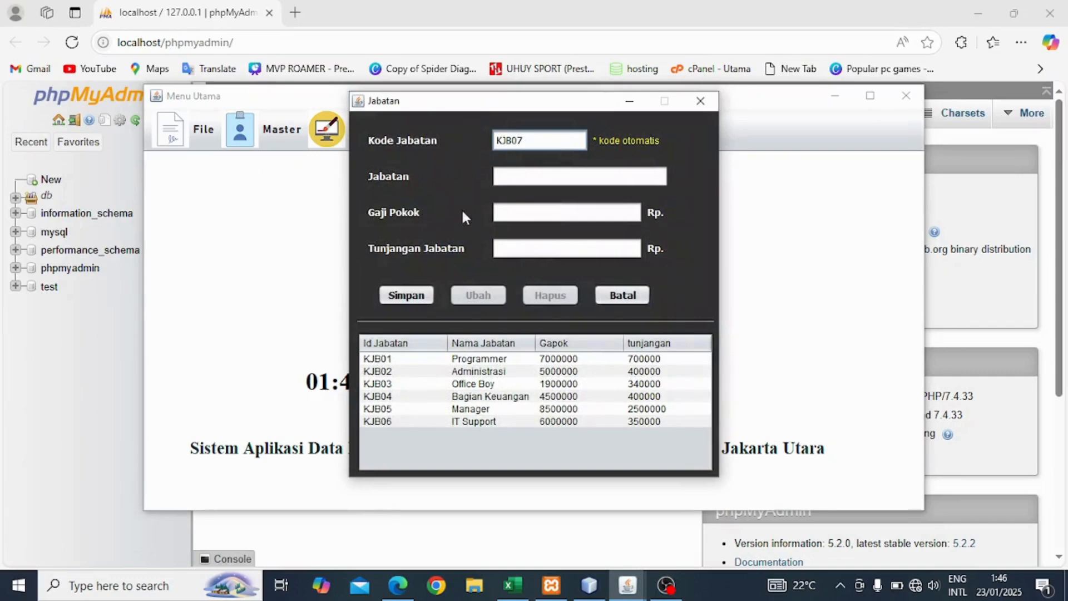
{"action": "left_click", "coordinate": [517, 176]}
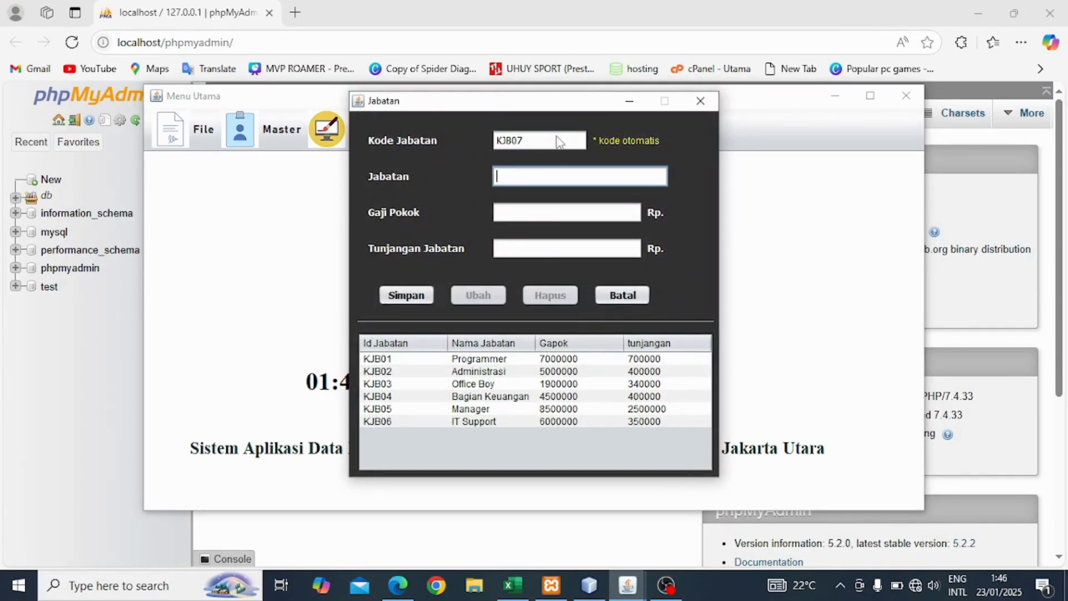
{"action": "type", "text": "Operasional Lapangan"}
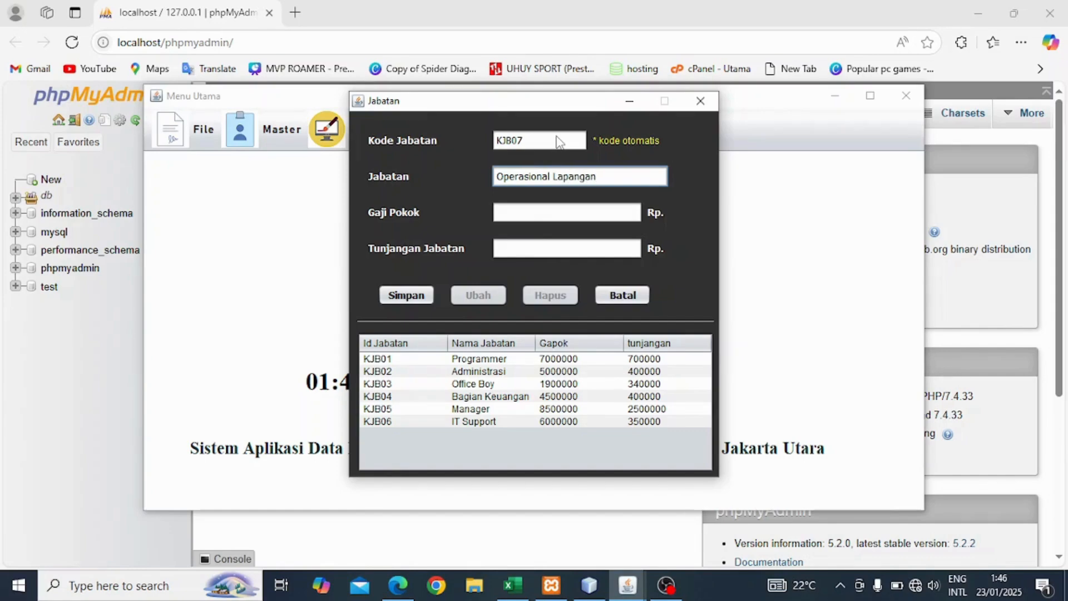
{"action": "left_click", "coordinate": [563, 212]}
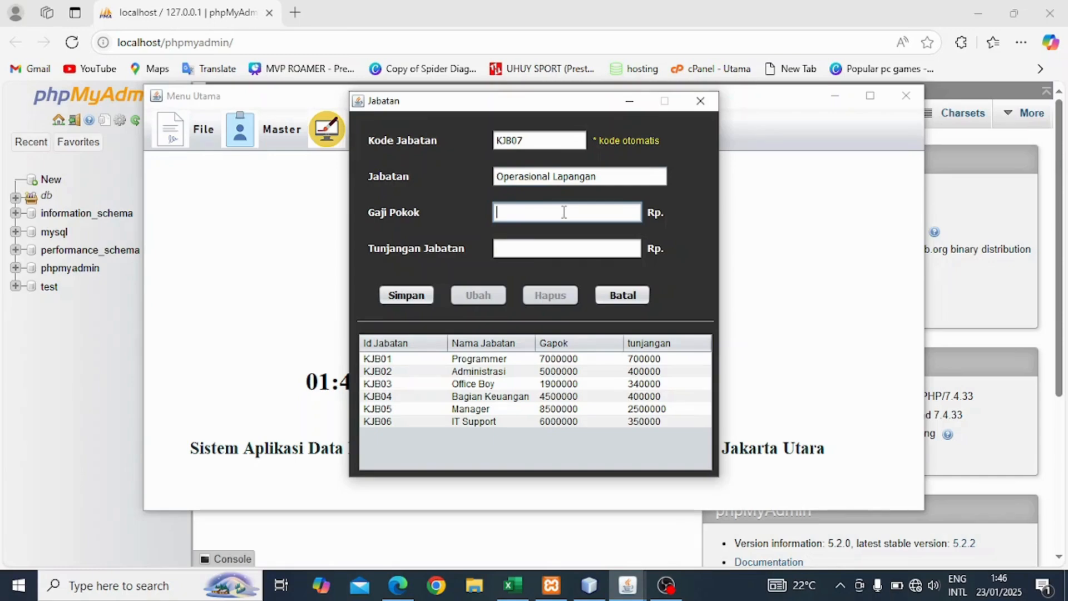
{"action": "type", "text": "4000000"}
{"action": "left_click", "coordinate": [547, 245]}
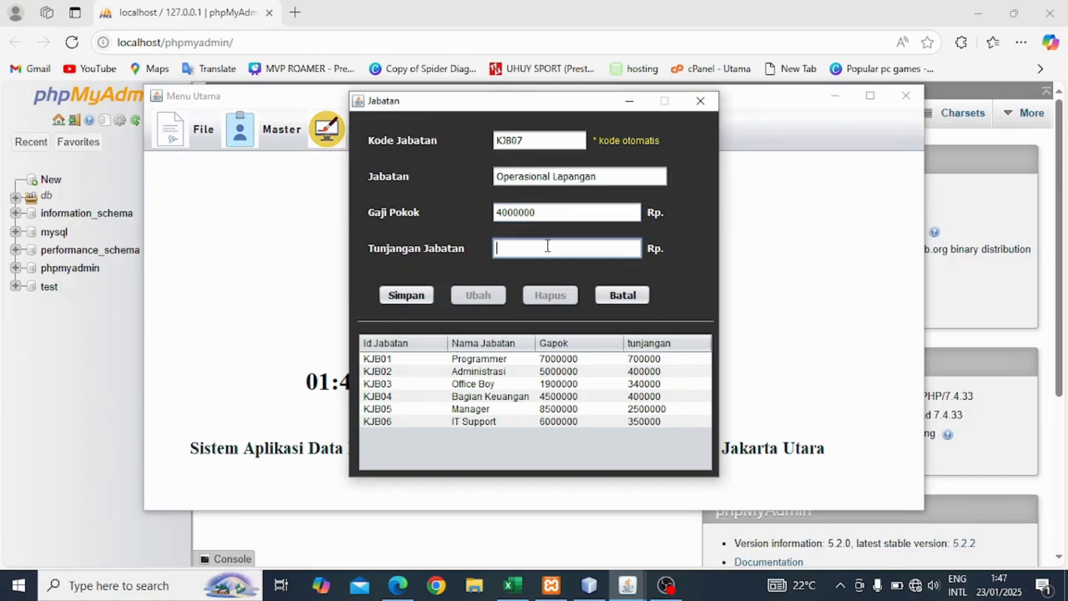
{"action": "type", "text": "1500000"}
Save the new position, widen the Nama Jabatan column, and close the form.
{"action": "left_click", "coordinate": [409, 295]}
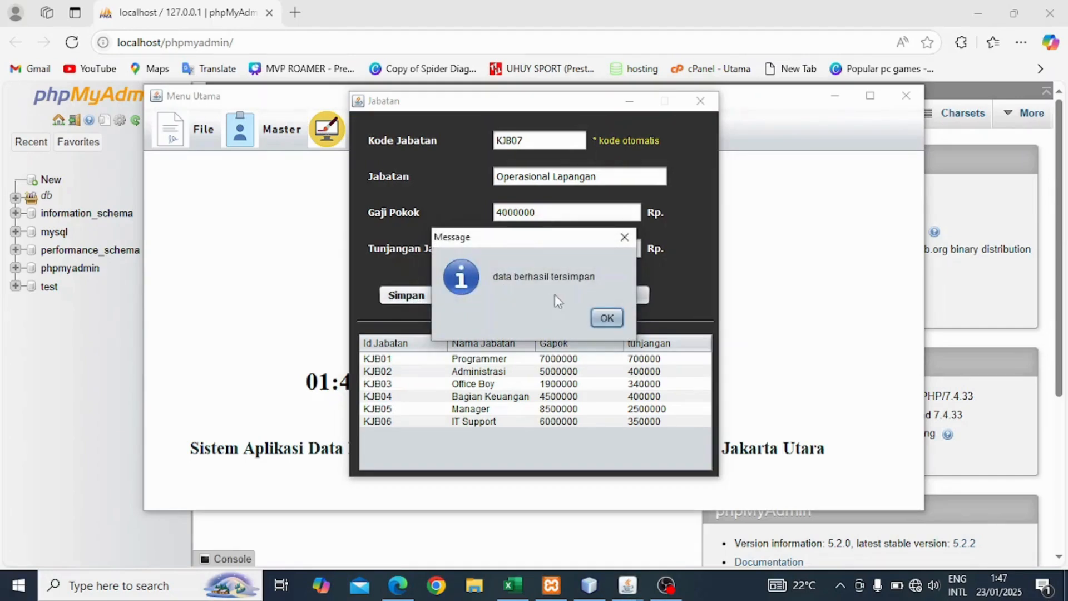
{"action": "left_click", "coordinate": [607, 318]}
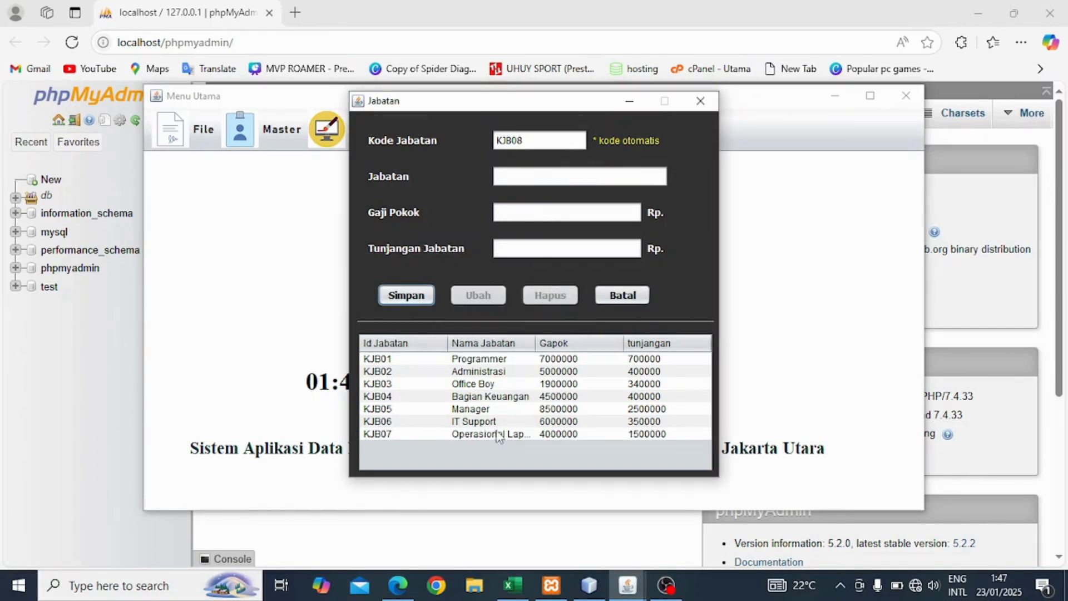
{"action": "left_click_drag", "start_coordinate": [535, 343], "coordinate": [562, 348]}
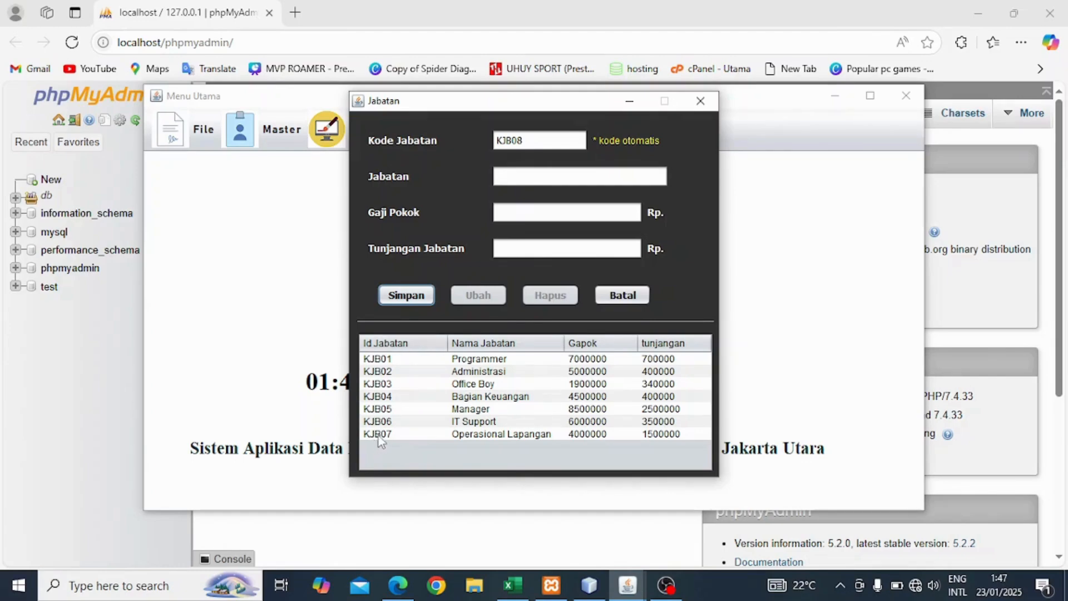
{"action": "left_click", "coordinate": [700, 101]}
In a new Karyawan record, enter name Mia and birthplace Bandung.
{"action": "left_click", "coordinate": [257, 139]}
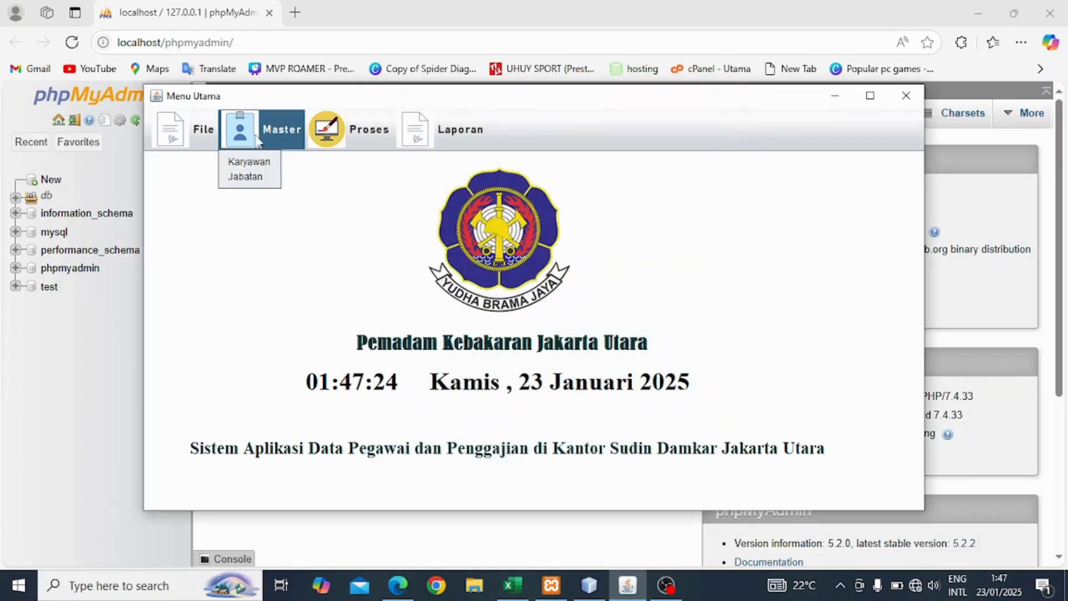
{"action": "left_click", "coordinate": [260, 165]}
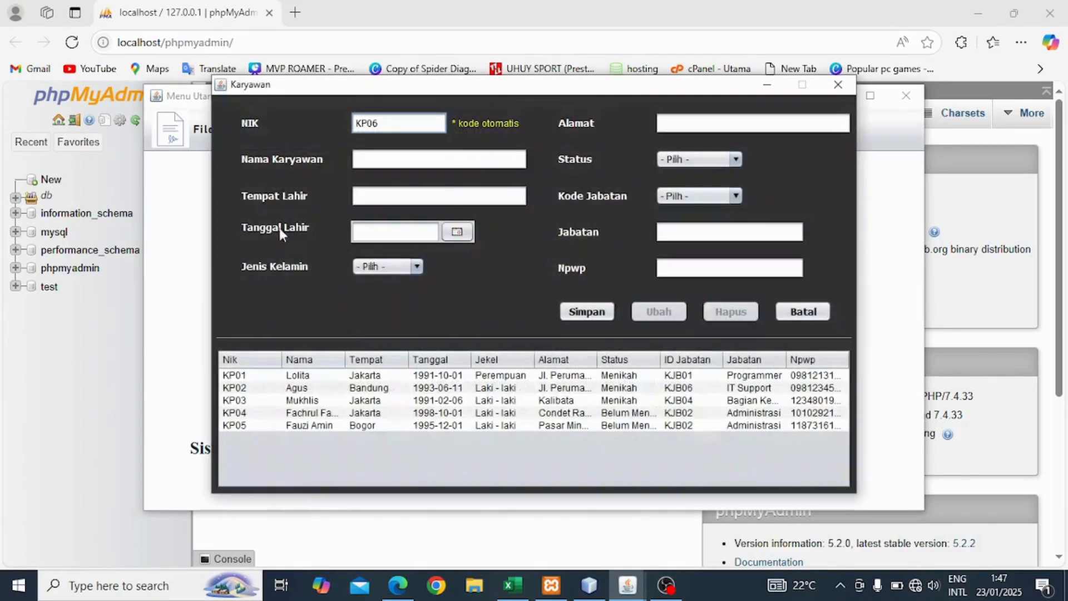
{"action": "left_click", "coordinate": [385, 160]}
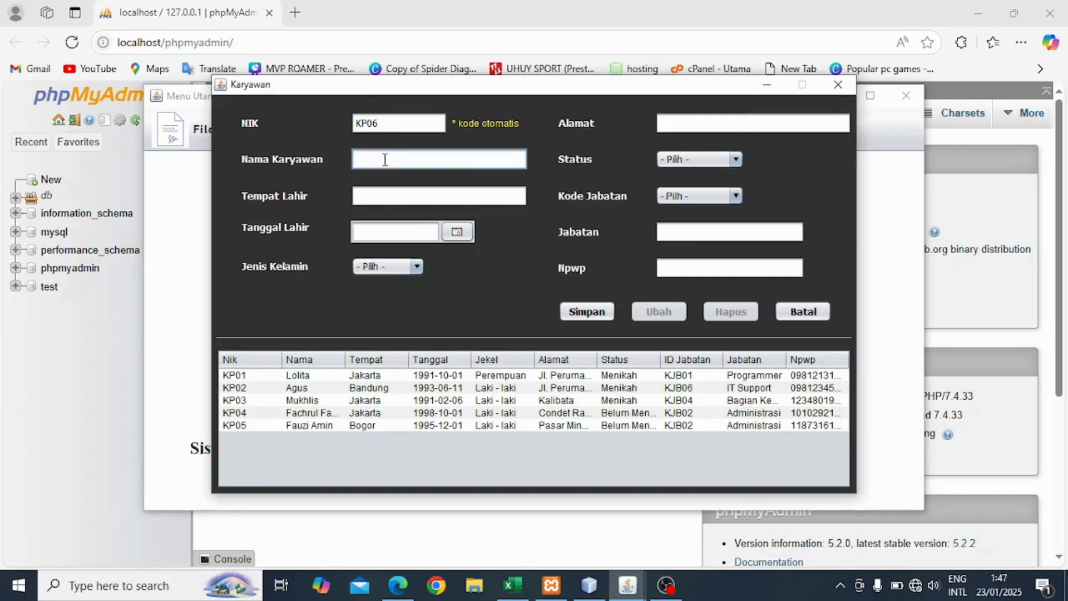
{"action": "type", "text": "M"}
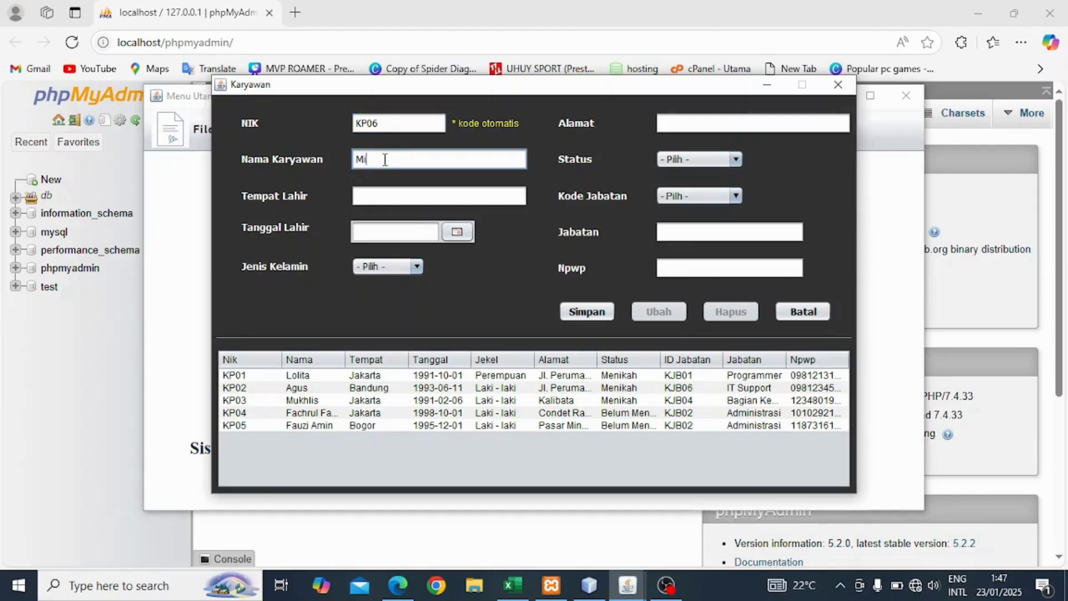
{"action": "type", "text": "ia"}
{"action": "left_click", "coordinate": [386, 194]}
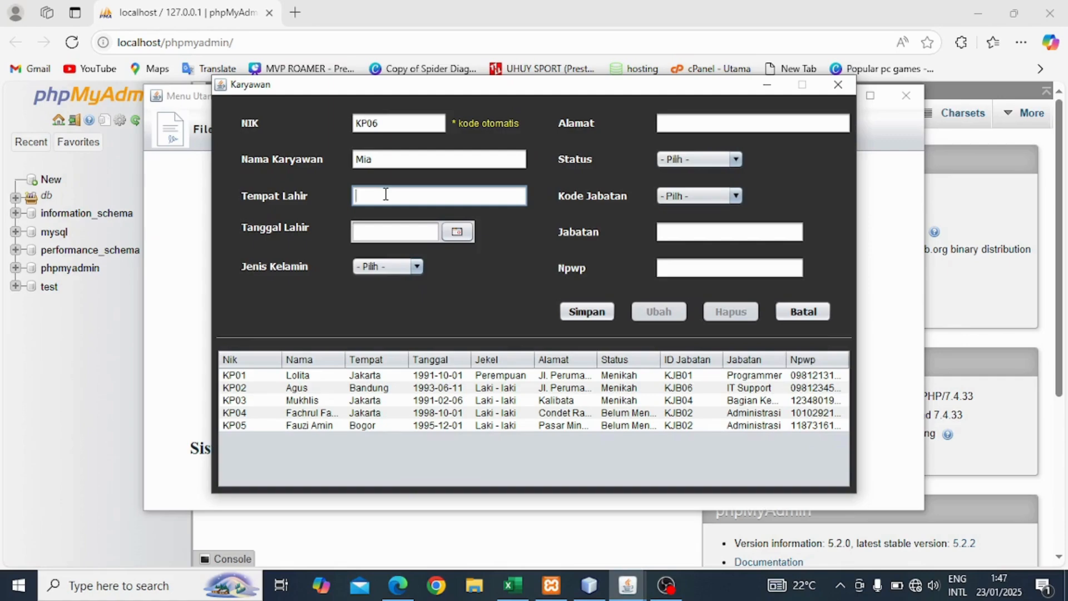
{"action": "type", "text": "Bandung"}
{"action": "left_click", "coordinate": [457, 232]}
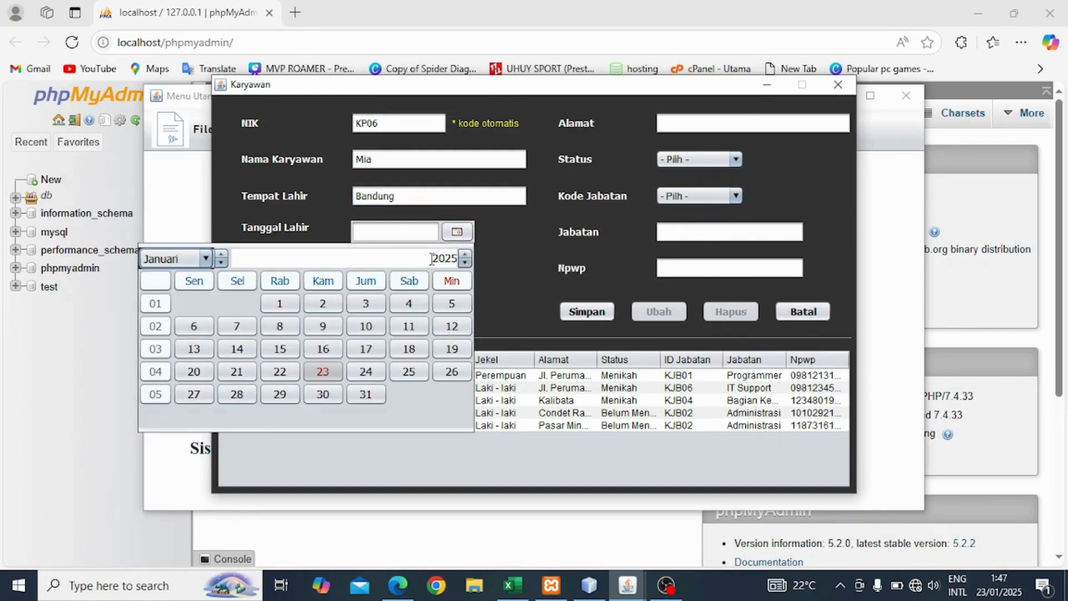
{"action": "left_click", "coordinate": [448, 258]}
{"action": "type", "text": "1999"}
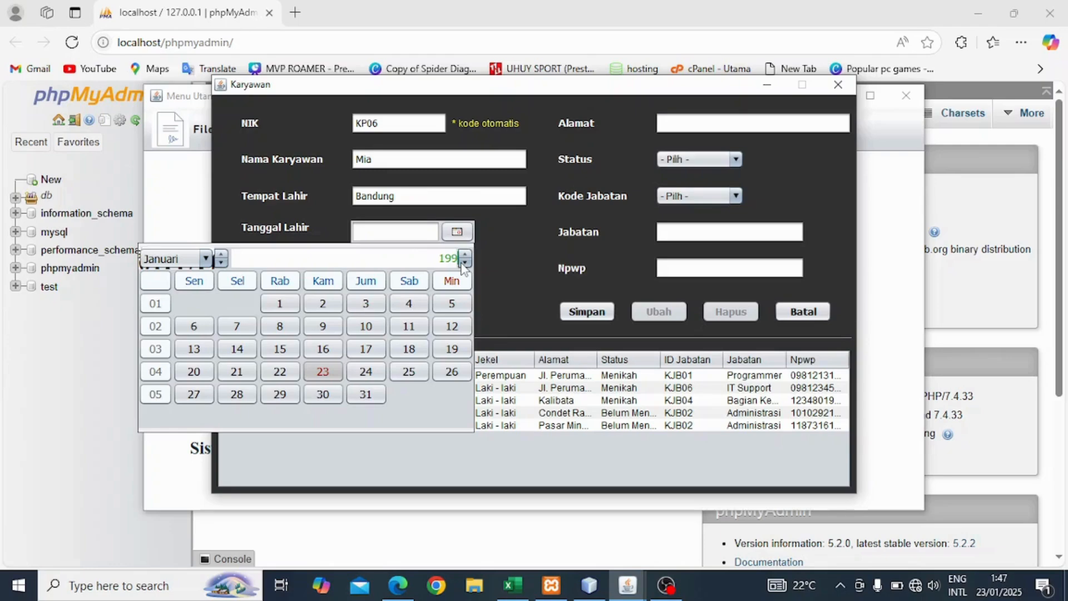
{"action": "left_click", "coordinate": [205, 258]}
{"action": "left_click", "coordinate": [165, 326]}
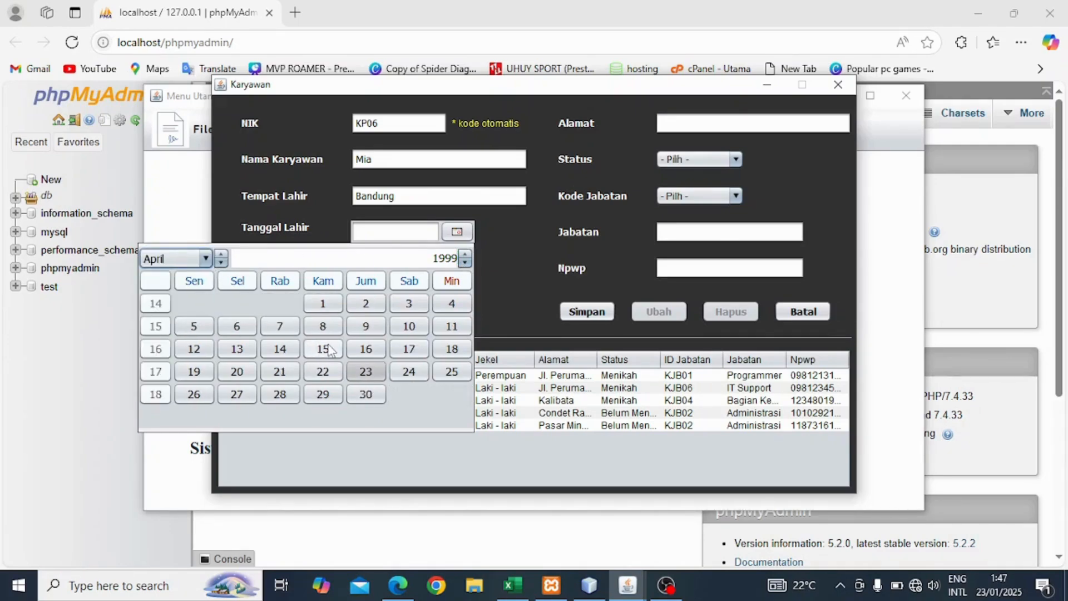
{"action": "left_click", "coordinate": [322, 348]}
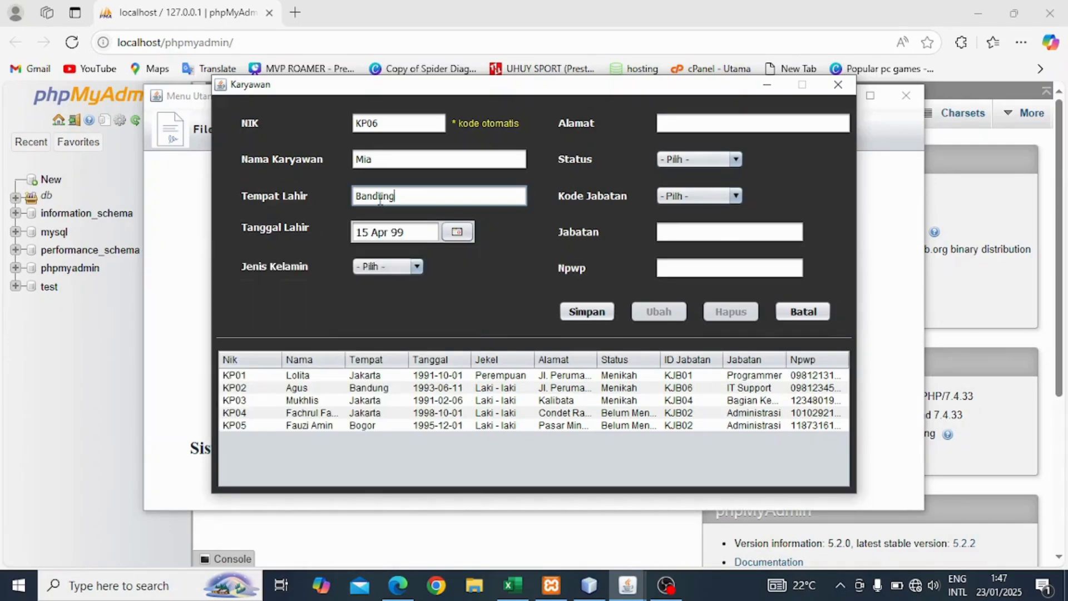
Set gender Perempuan, address Lembang, status Belum Menikah, and job code KJB07.
{"action": "left_click", "coordinate": [396, 268]}
{"action": "left_click", "coordinate": [394, 312]}
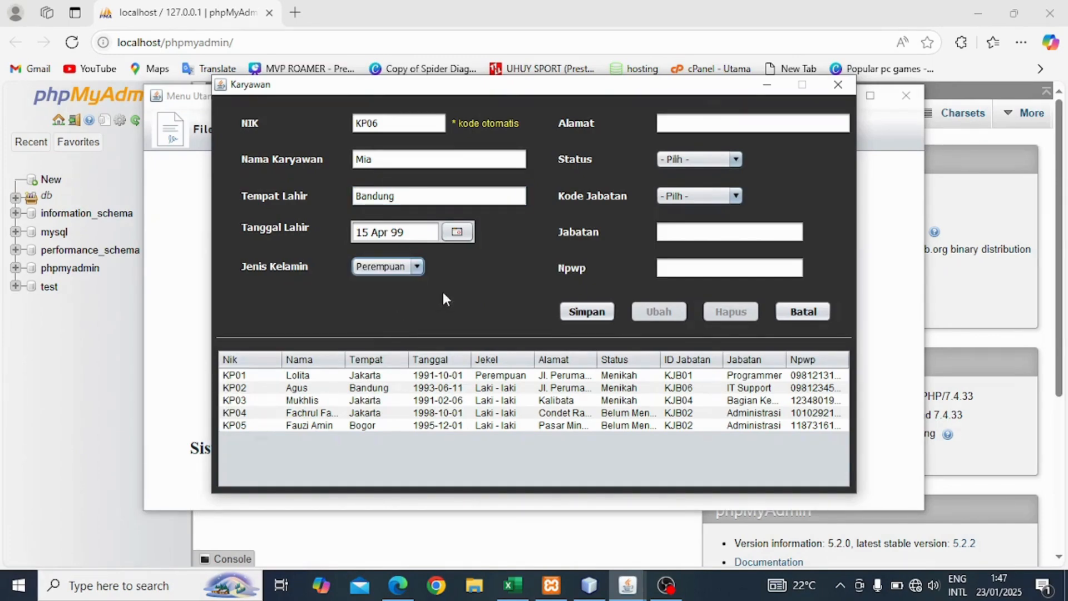
{"action": "left_click", "coordinate": [704, 117]}
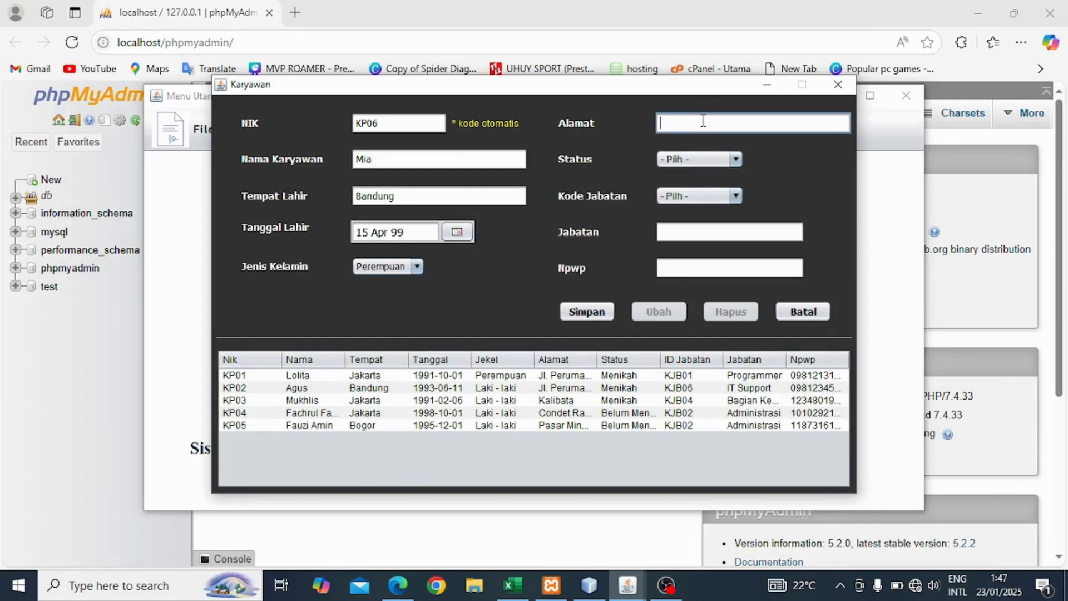
{"action": "type", "text": "Lembang"}
{"action": "left_click", "coordinate": [737, 159]}
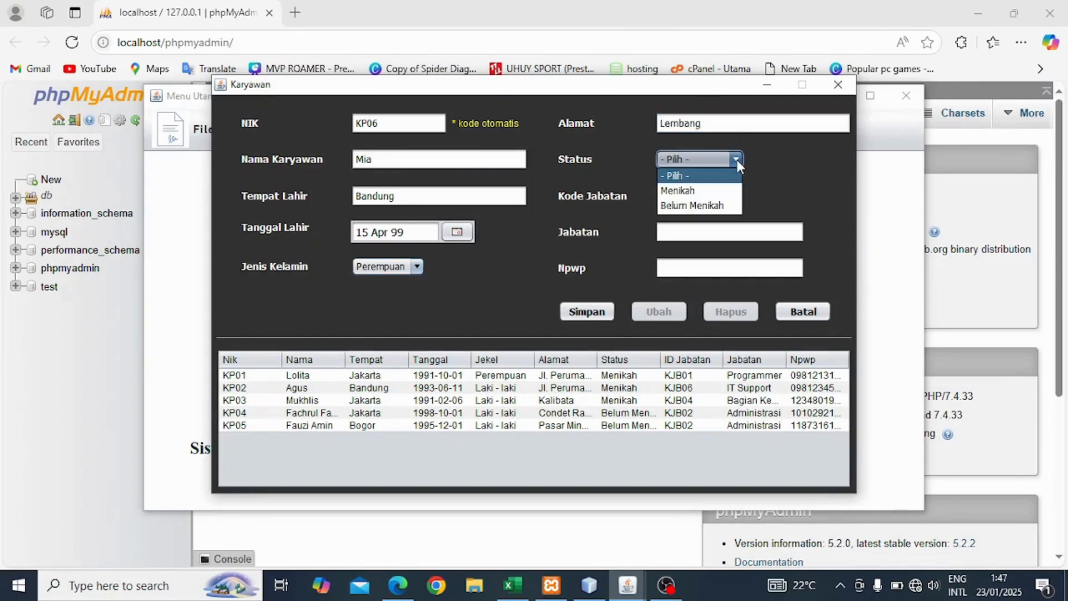
{"action": "left_click", "coordinate": [716, 205]}
{"action": "left_click", "coordinate": [732, 196]}
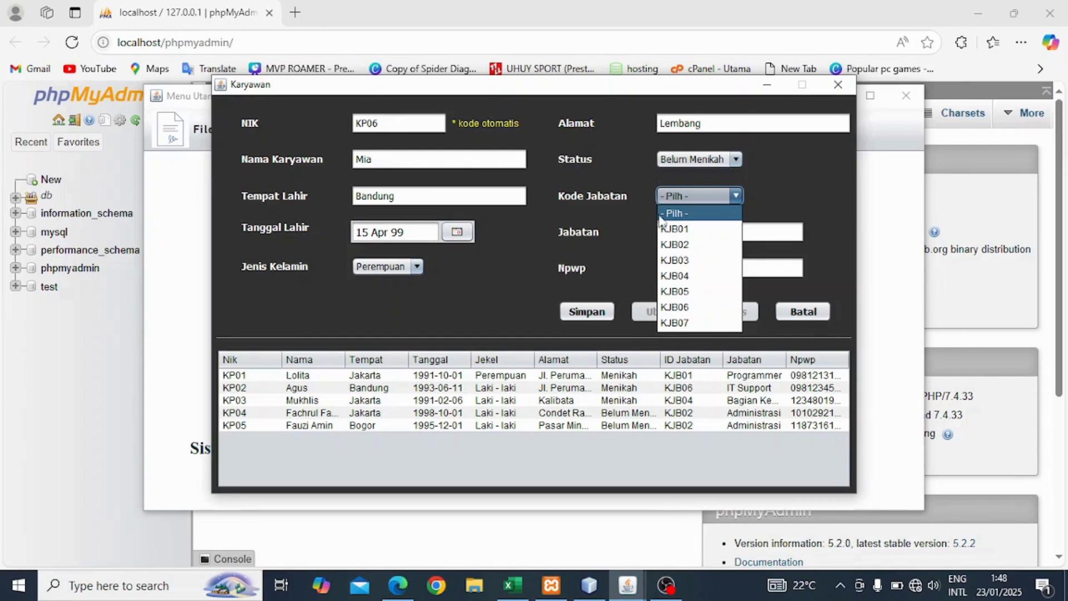
{"action": "left_click", "coordinate": [675, 323]}
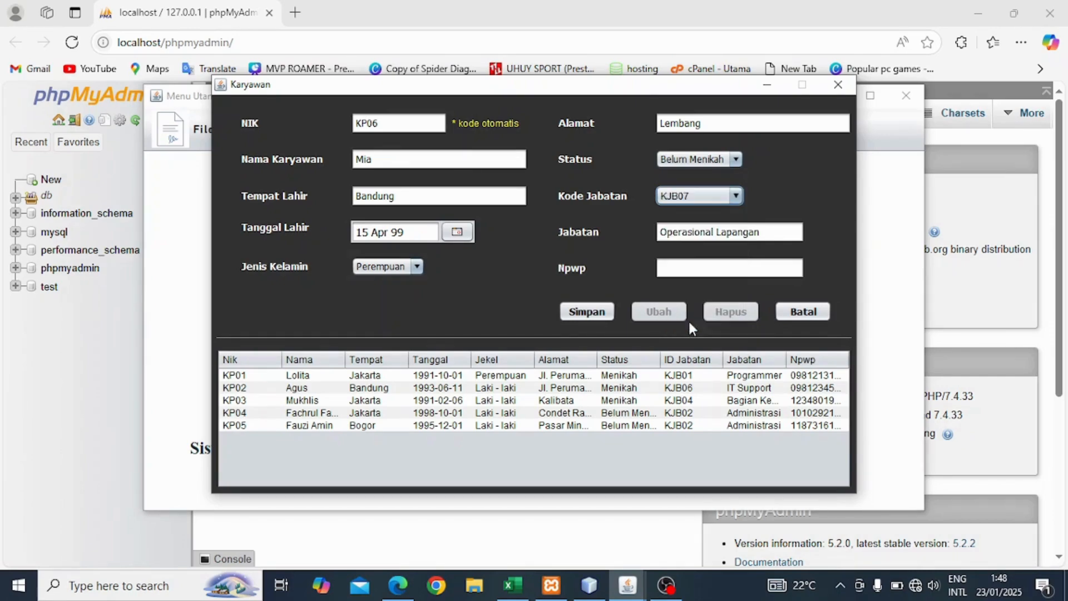
{"action": "left_click", "coordinate": [687, 269]}
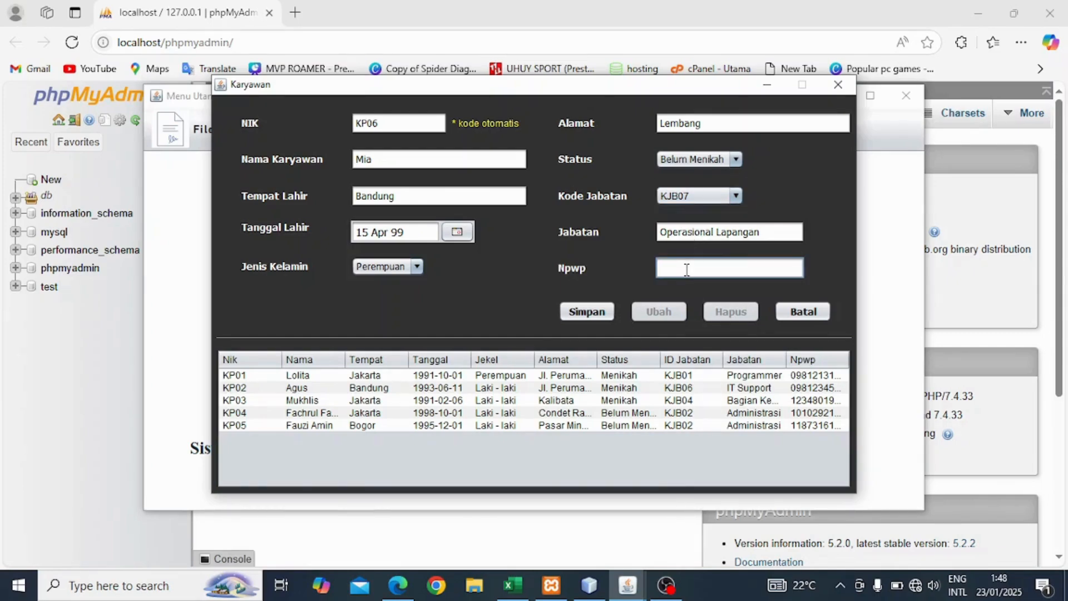
{"action": "type", "text": "00000000001"}
{"action": "left_click", "coordinate": [587, 313]}
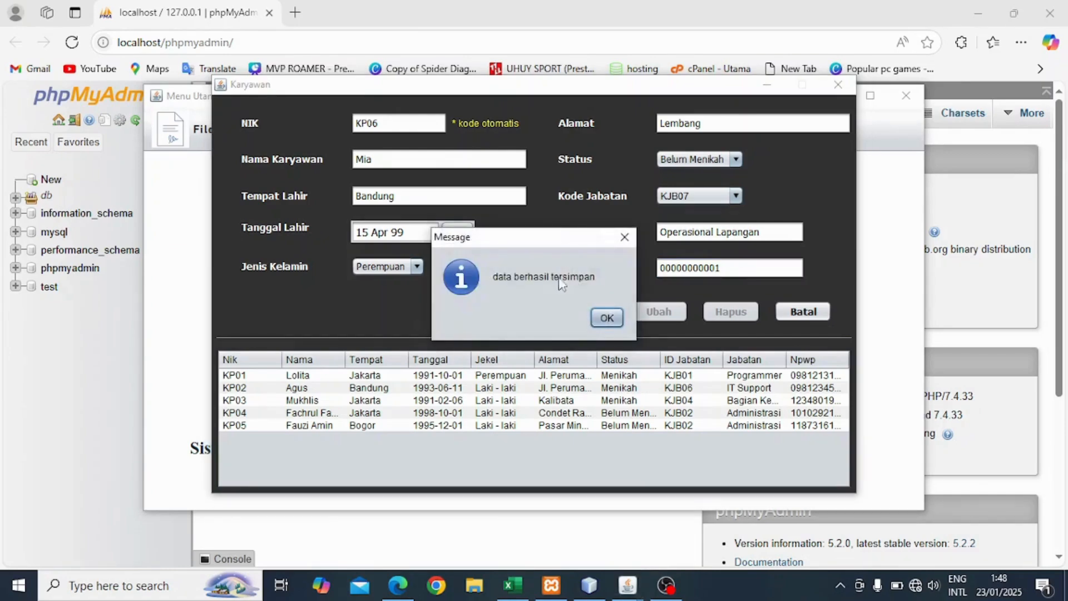
{"action": "left_click", "coordinate": [606, 318]}
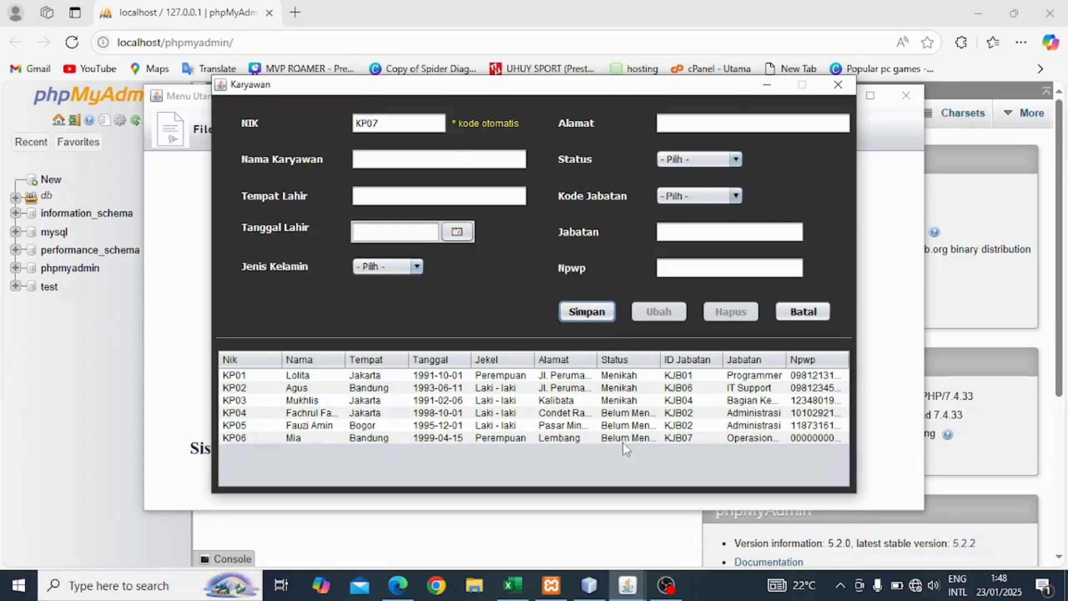
{"action": "left_click", "coordinate": [838, 84]}
Open the Presensi form and select employee Mia from the employee list.
{"action": "left_click", "coordinate": [335, 138]}
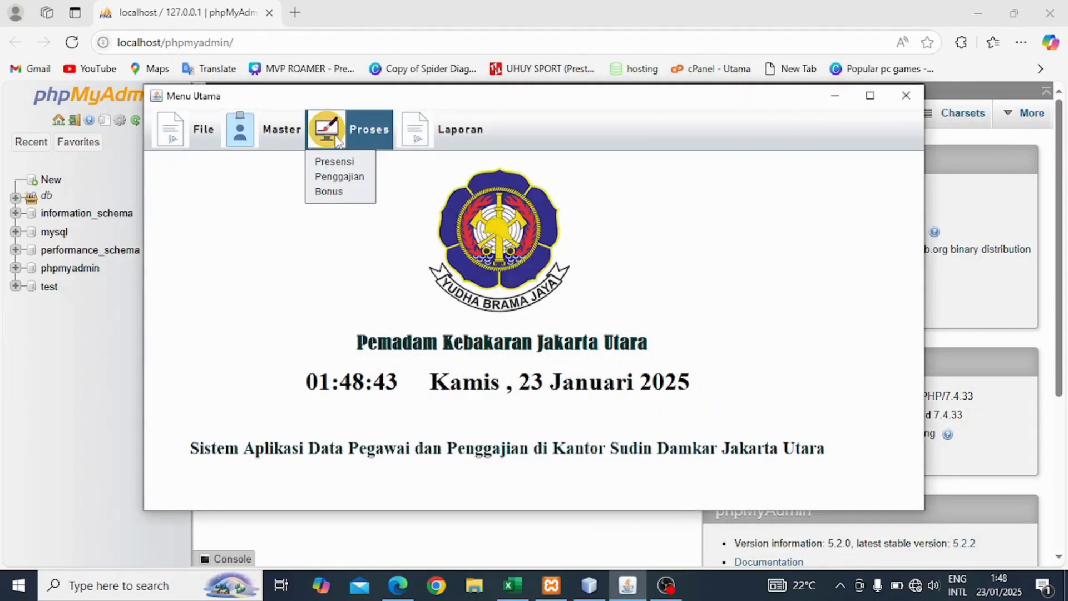
{"action": "left_click", "coordinate": [343, 166]}
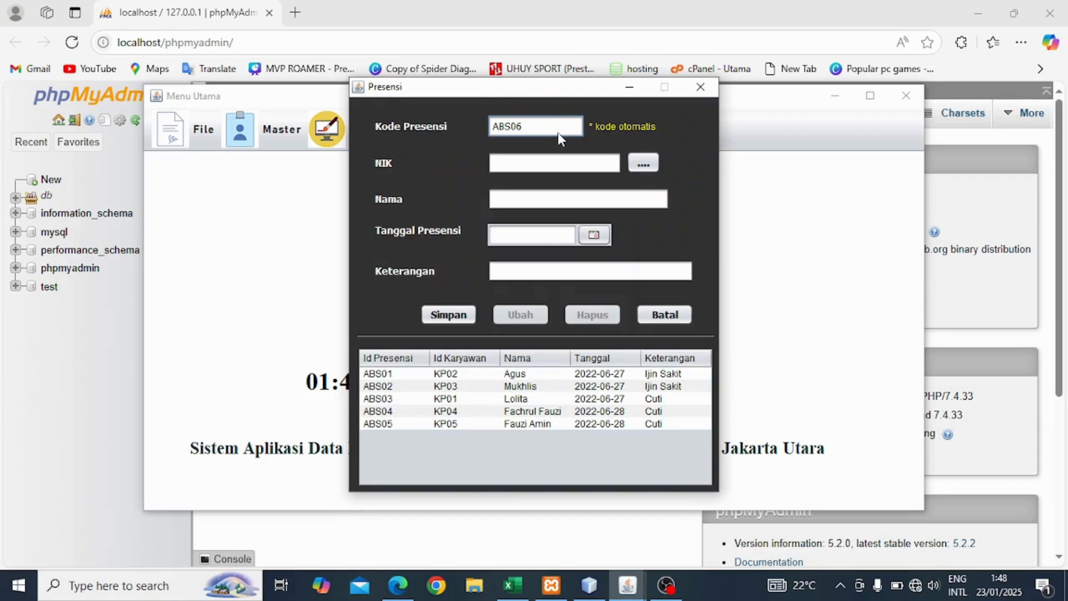
{"action": "left_click", "coordinate": [644, 164]}
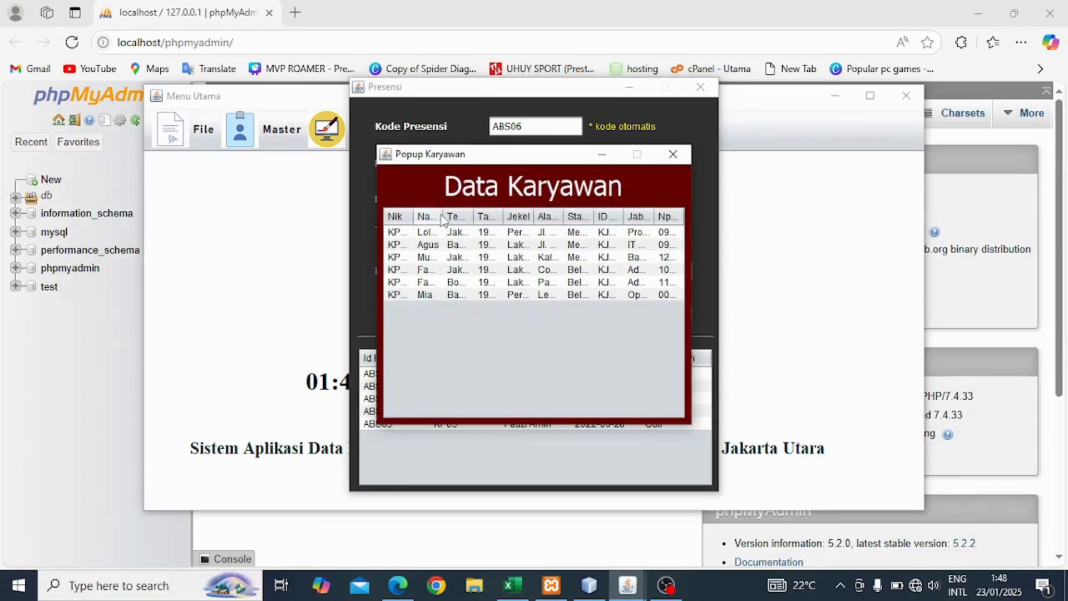
{"action": "left_click_drag", "start_coordinate": [443, 217], "coordinate": [488, 216]}
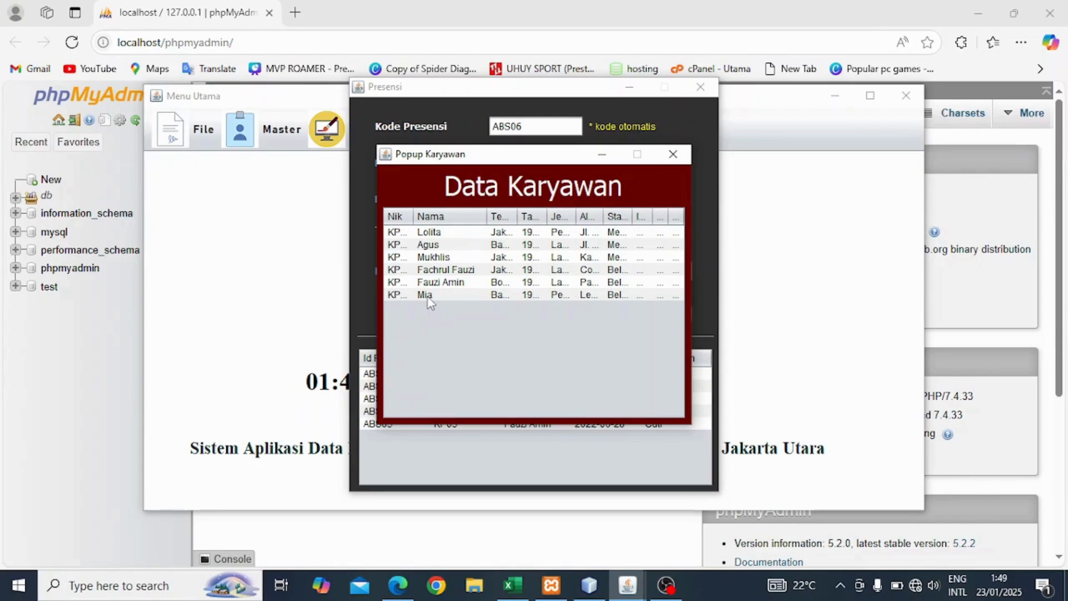
{"action": "double_click", "coordinate": [428, 295]}
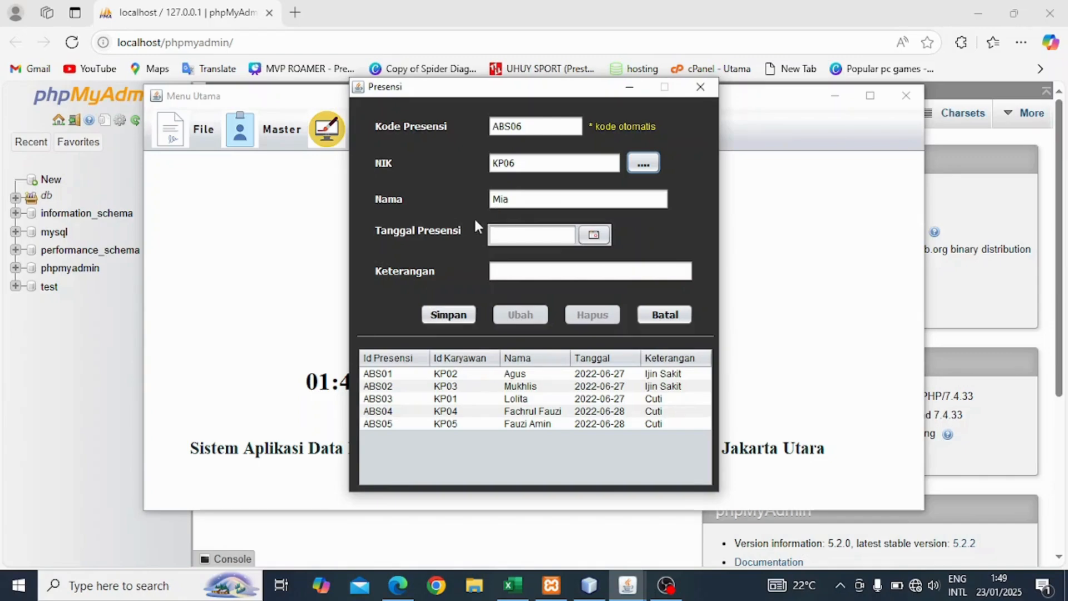
Date the entry 22 January 2025, note Izin Sakit, and save it.
{"action": "left_click", "coordinate": [594, 235]}
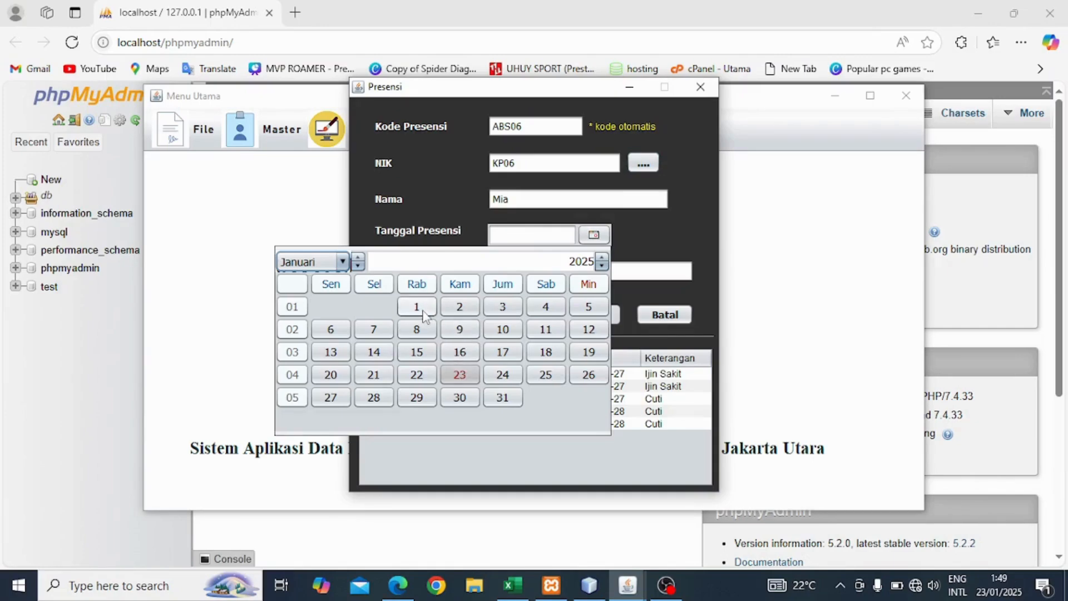
{"action": "left_click", "coordinate": [417, 375]}
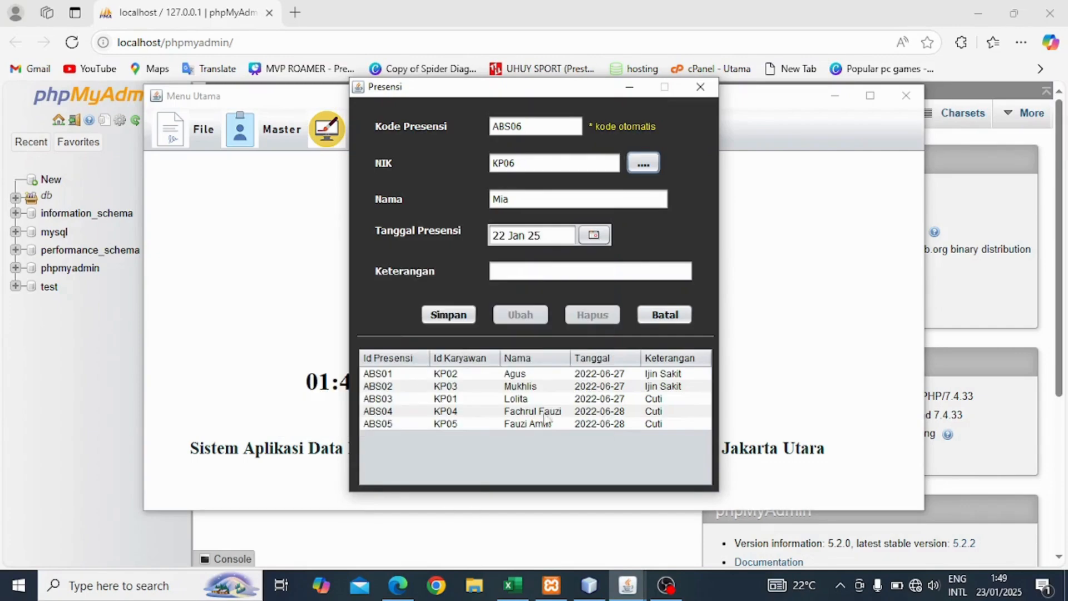
{"action": "left_click", "coordinate": [526, 271]}
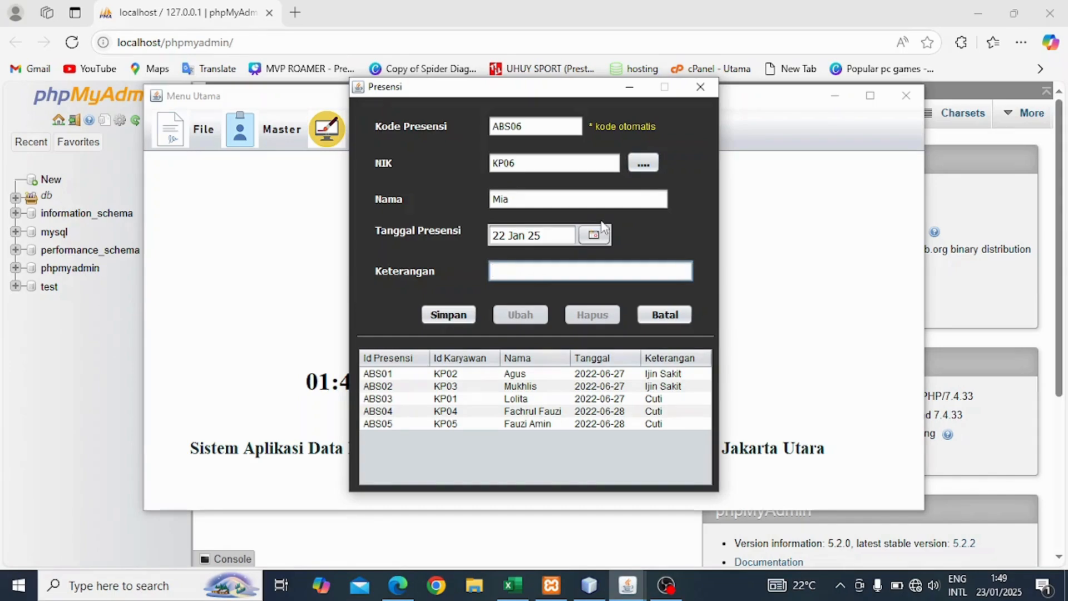
{"action": "type", "text": "Izin Sakit"}
{"action": "left_click", "coordinate": [448, 315]}
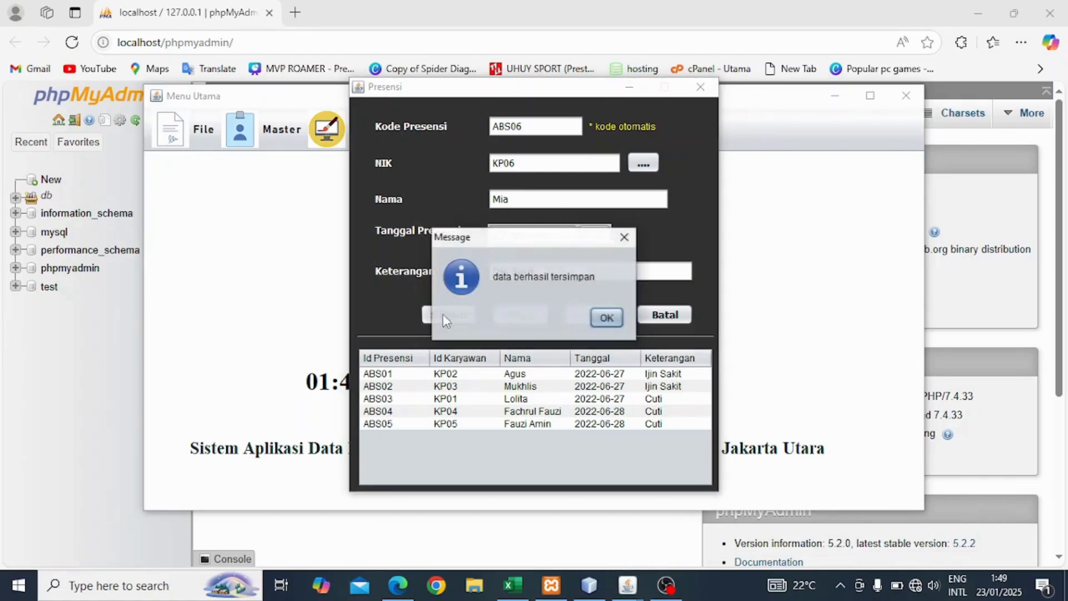
{"action": "left_click", "coordinate": [610, 318]}
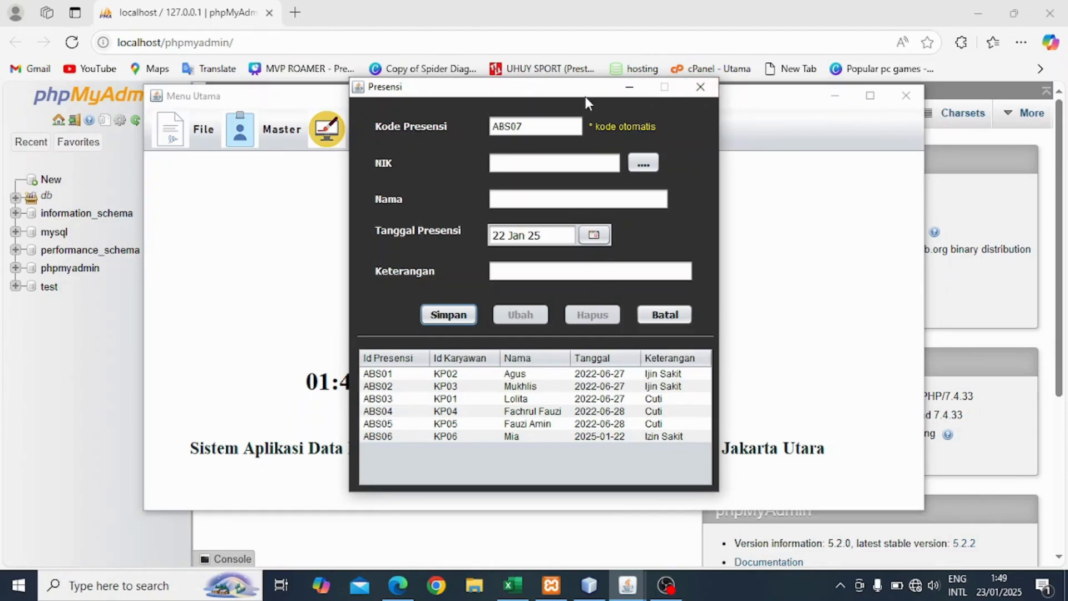
Start a Penggajian slip dated 23 January 2025 and select employee KP06 Mia.
{"action": "left_click", "coordinate": [699, 88]}
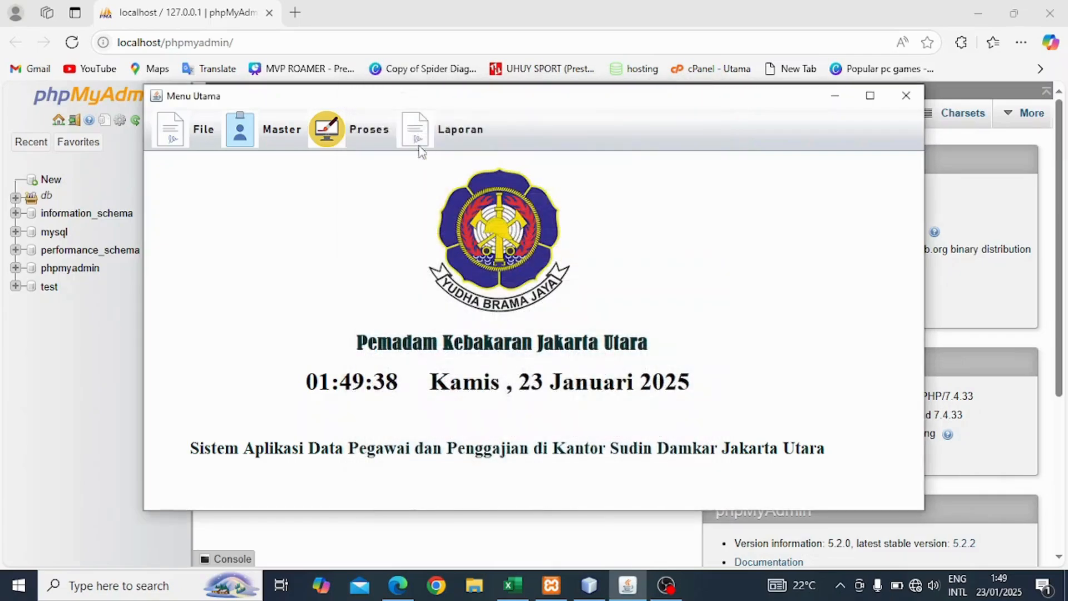
{"action": "left_click", "coordinate": [328, 130]}
{"action": "left_click", "coordinate": [337, 175]}
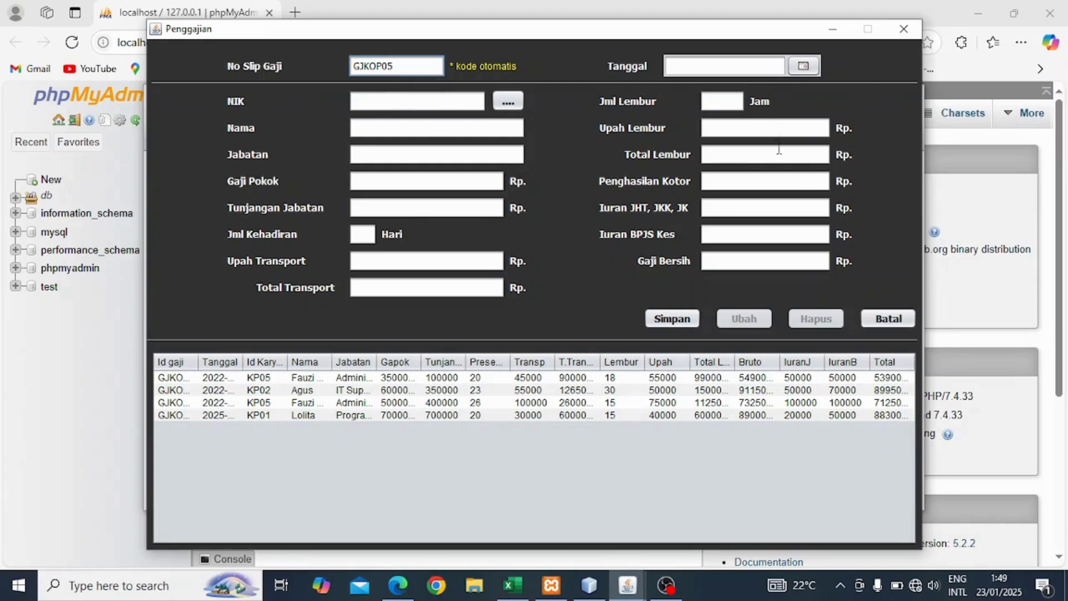
{"action": "left_click", "coordinate": [803, 67]}
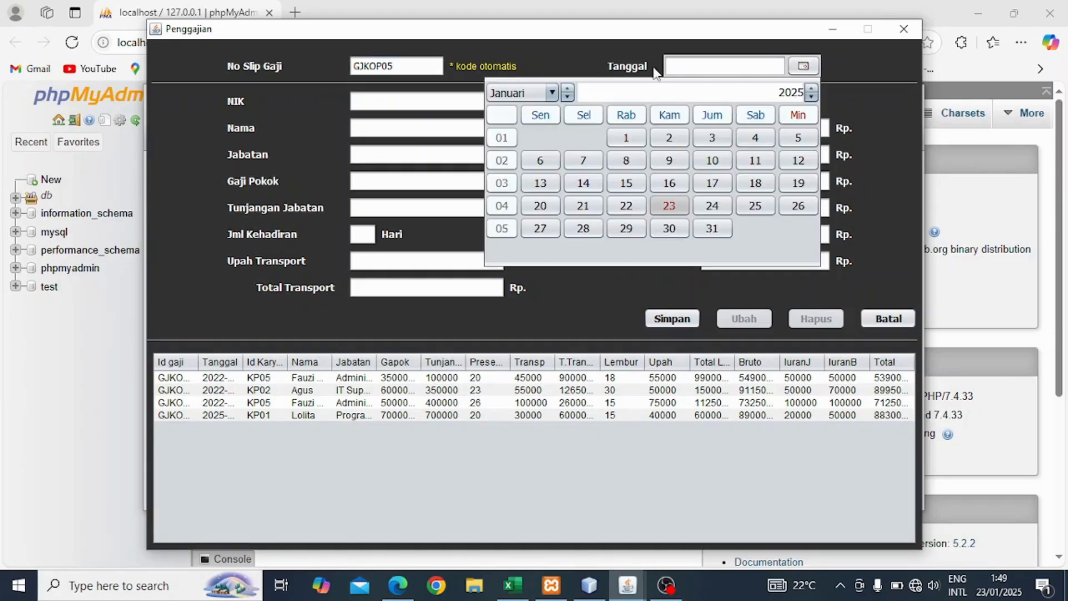
{"action": "left_click", "coordinate": [669, 206]}
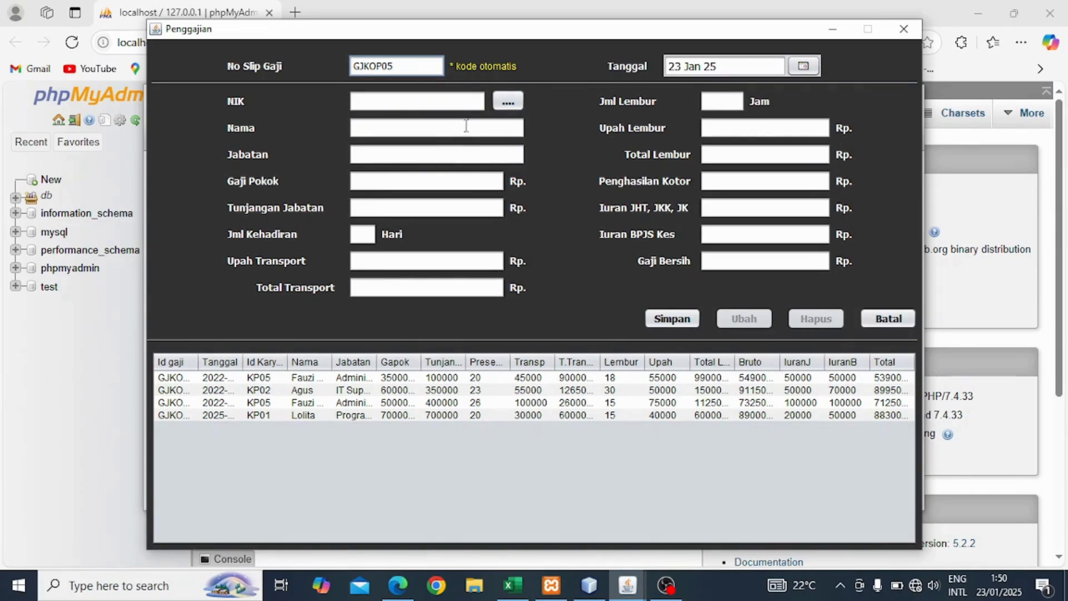
{"action": "left_click", "coordinate": [508, 101]}
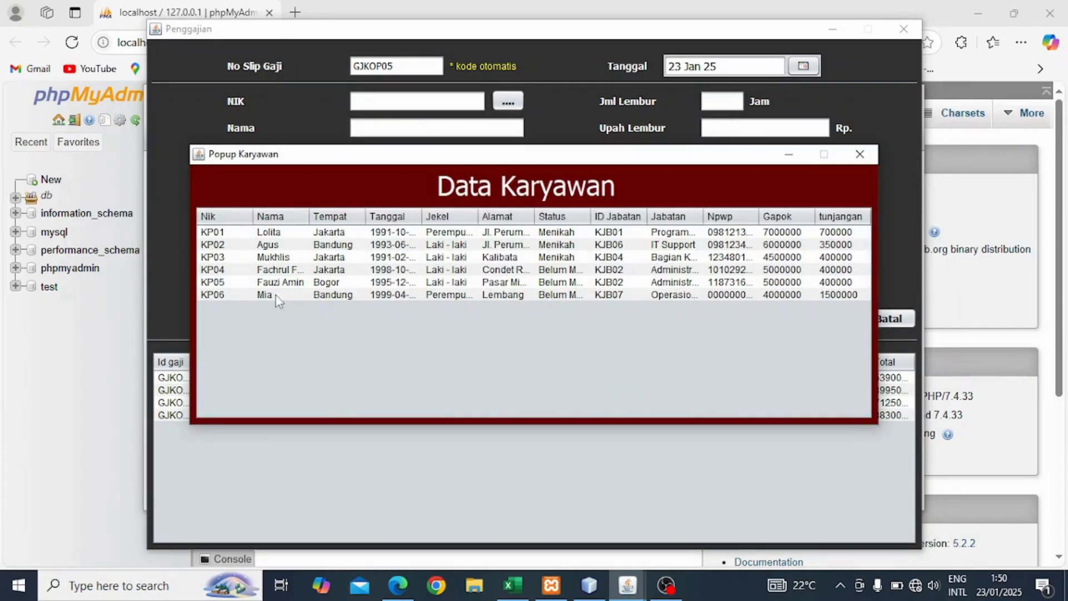
{"action": "double_click", "coordinate": [278, 296]}
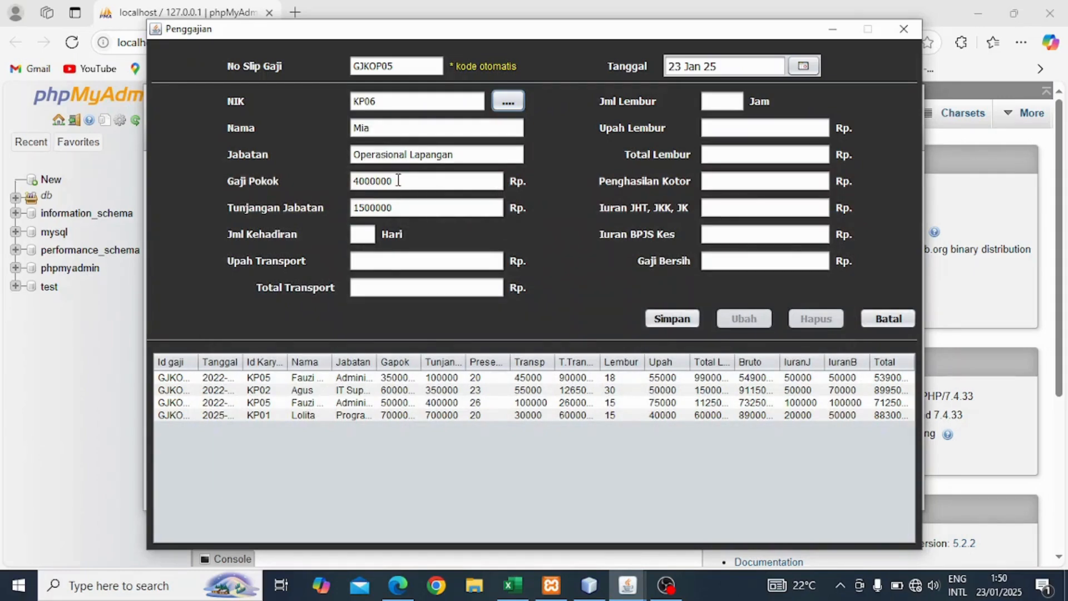
Enter 20 attendance days, 25000 transport rate, 10 overtime hours and 50000 overtime rate.
{"action": "left_click", "coordinate": [359, 234]}
{"action": "type", "text": "20"}
{"action": "key", "text": "Return"}
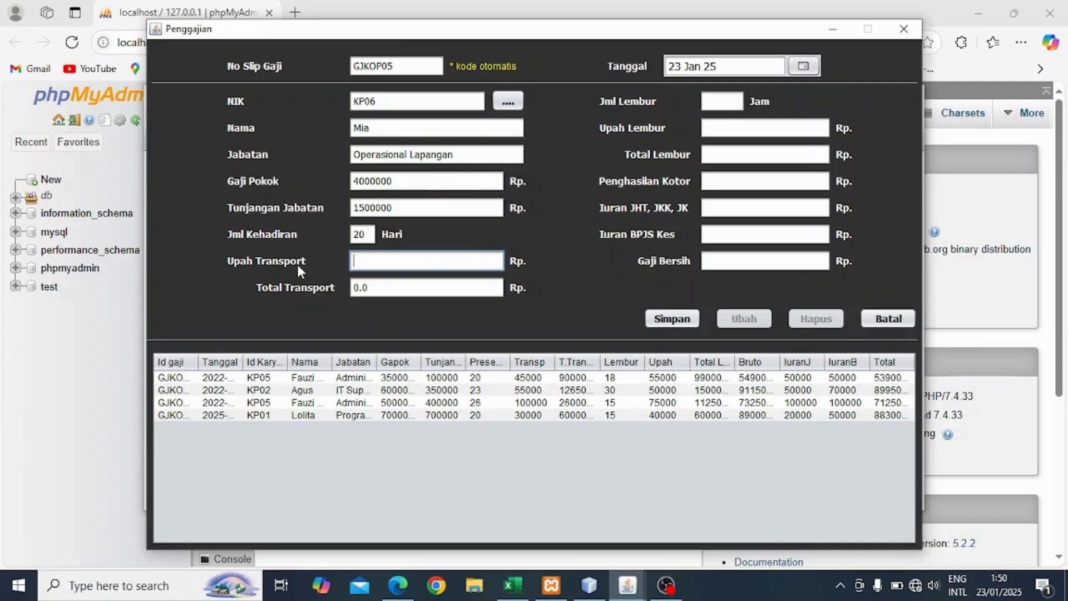
{"action": "type", "text": "25000"}
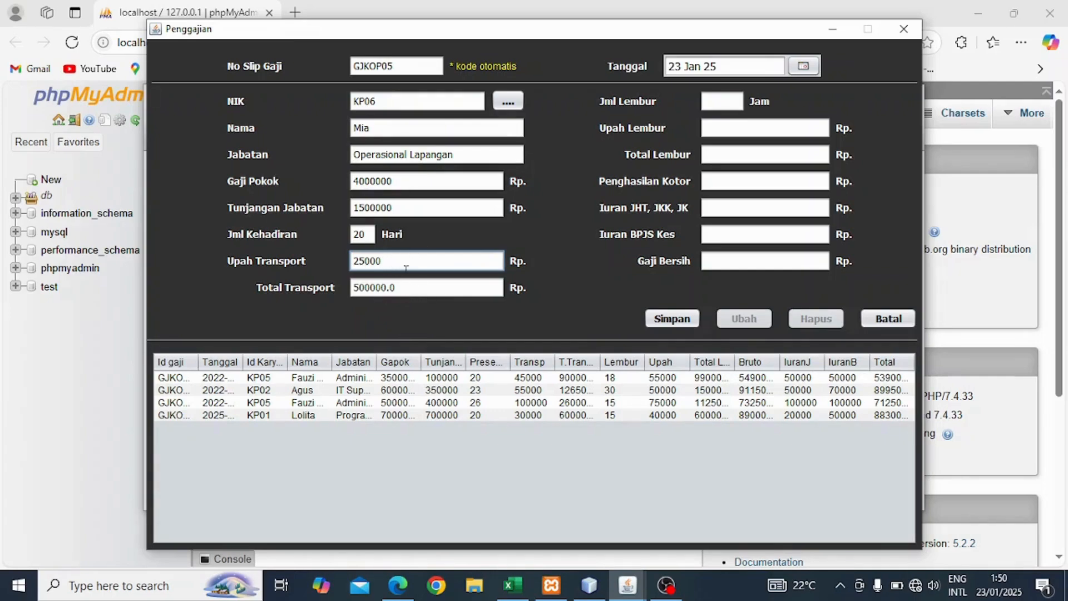
{"action": "left_click", "coordinate": [709, 100]}
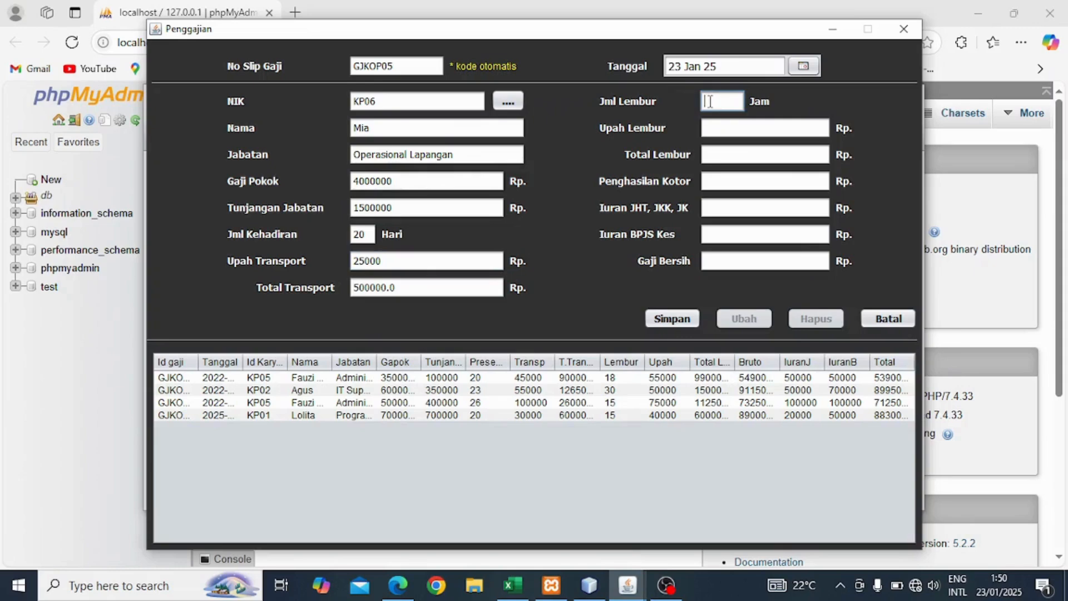
{"action": "type", "text": "10"}
{"action": "left_click", "coordinate": [731, 127]}
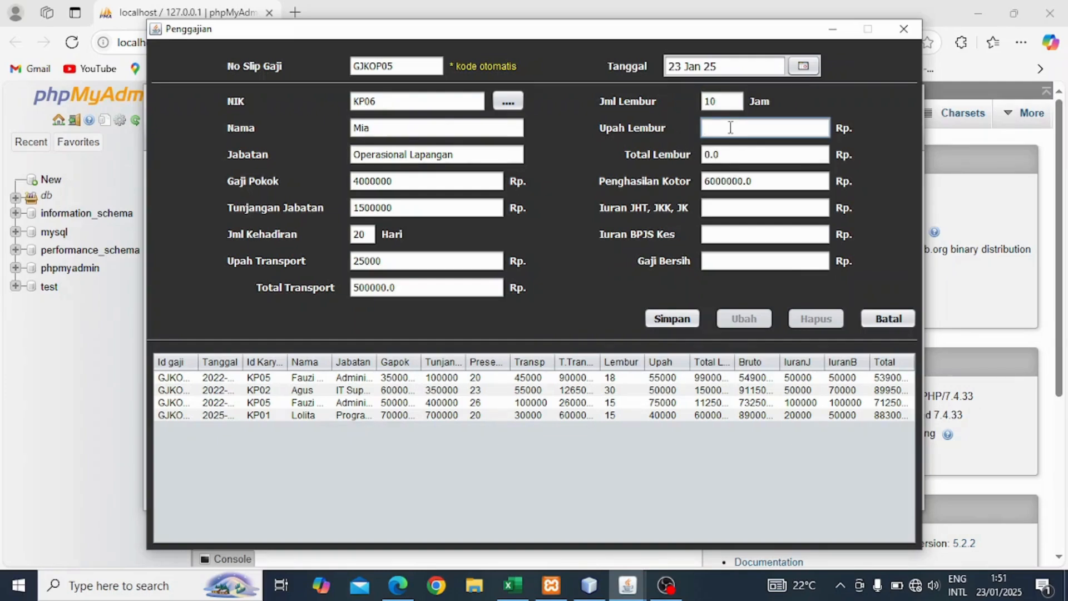
{"action": "type", "text": "50000"}
Enter Iuran JHT 30000 and Iuran BPJS Kes 50000, then save the slip.
{"action": "left_click", "coordinate": [718, 206]}
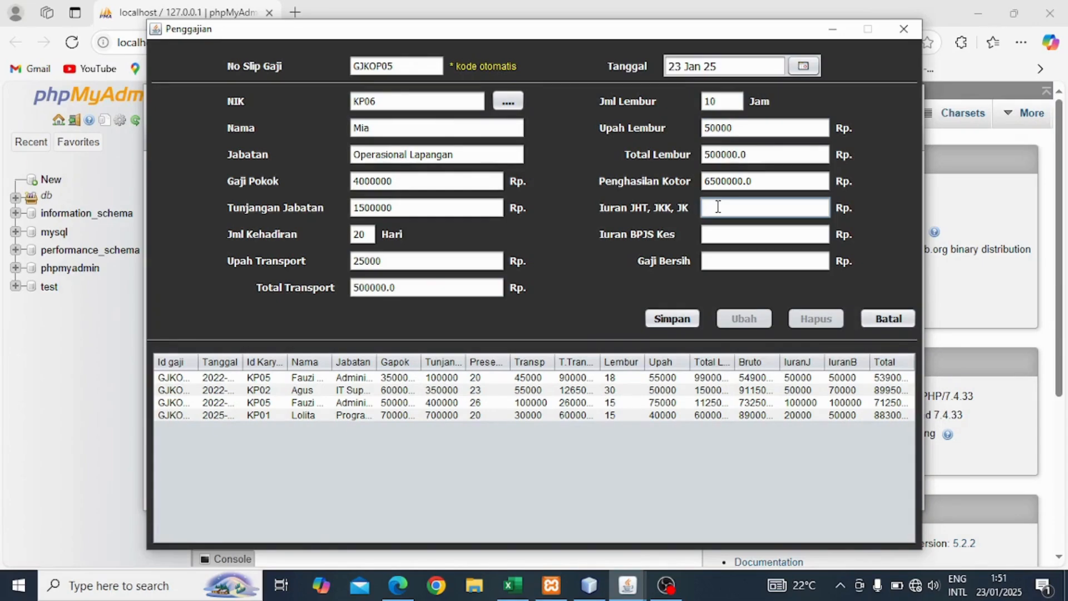
{"action": "type", "text": "30000"}
{"action": "left_click", "coordinate": [736, 233]}
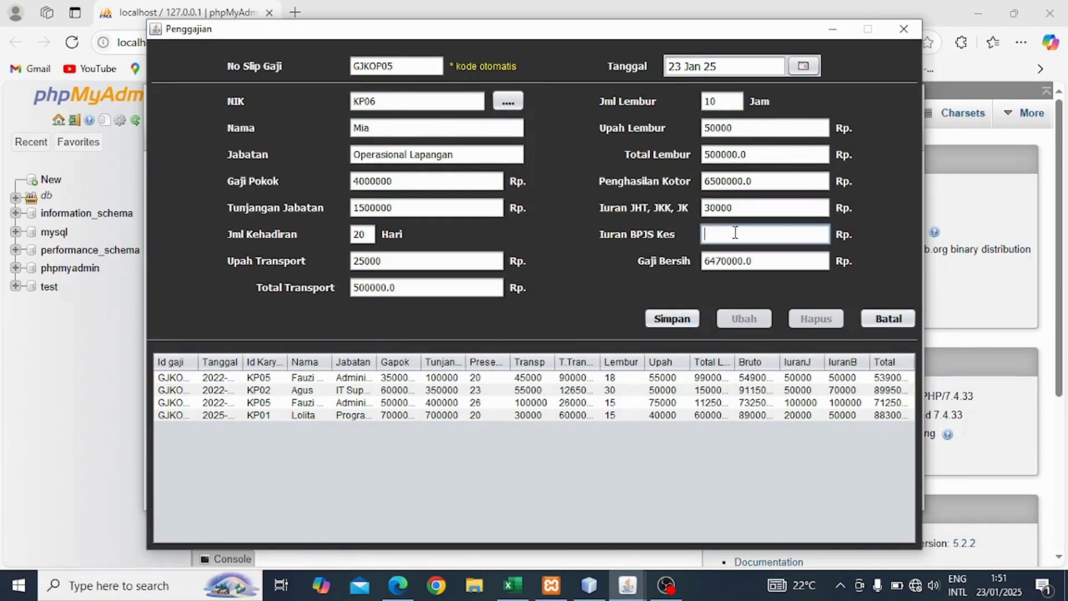
{"action": "type", "text": "50000"}
{"action": "left_click", "coordinate": [677, 324]}
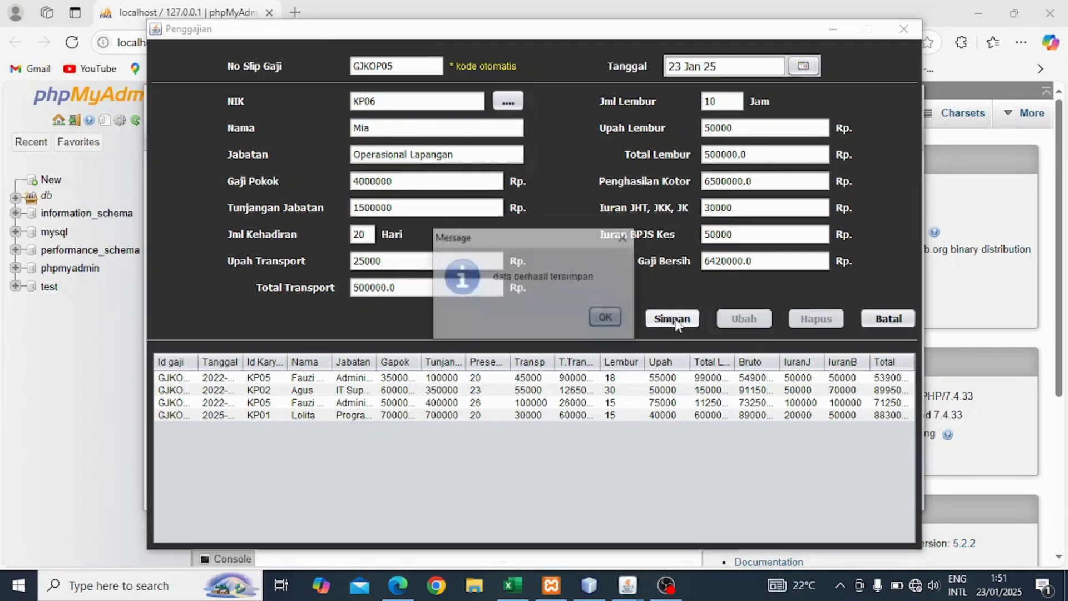
{"action": "left_click", "coordinate": [606, 318]}
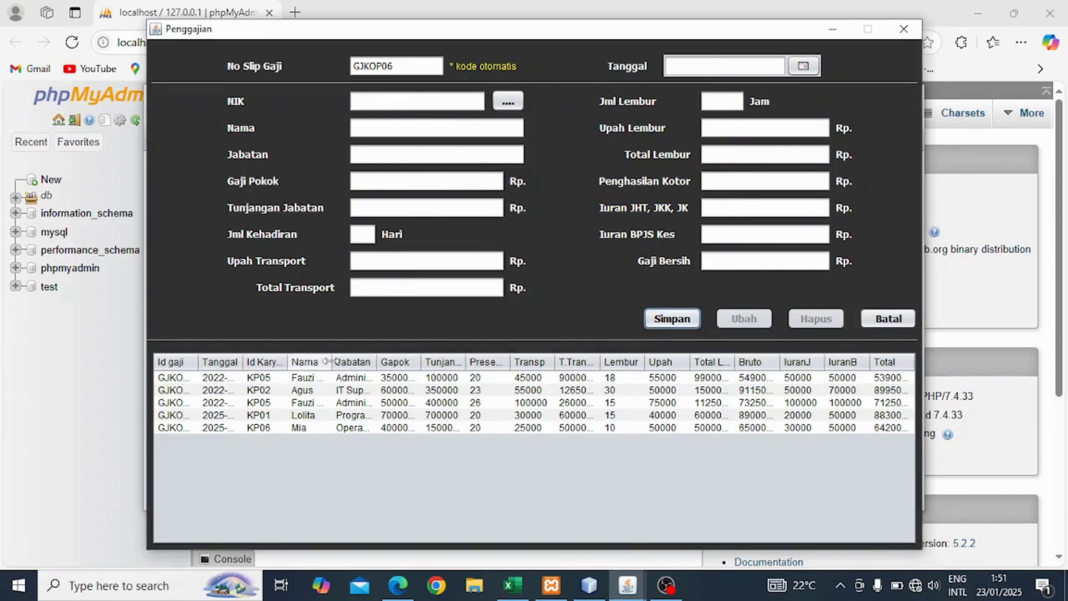
Reload Mia's saved salary record from the list and close the Penggajian form.
{"action": "left_click_drag", "start_coordinate": [333, 362], "coordinate": [344, 362]}
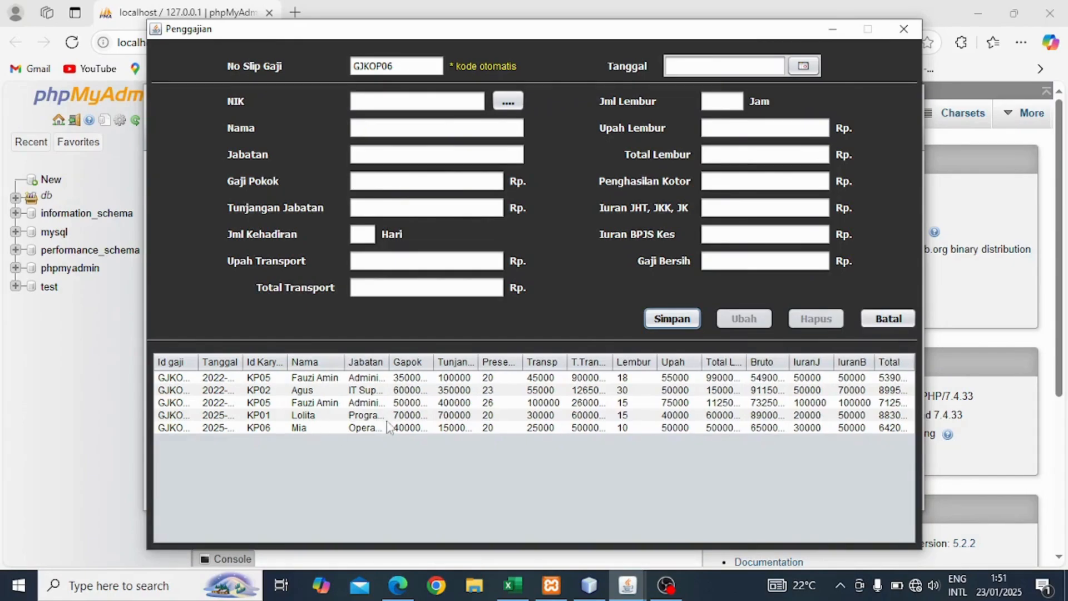
{"action": "left_click", "coordinate": [497, 429]}
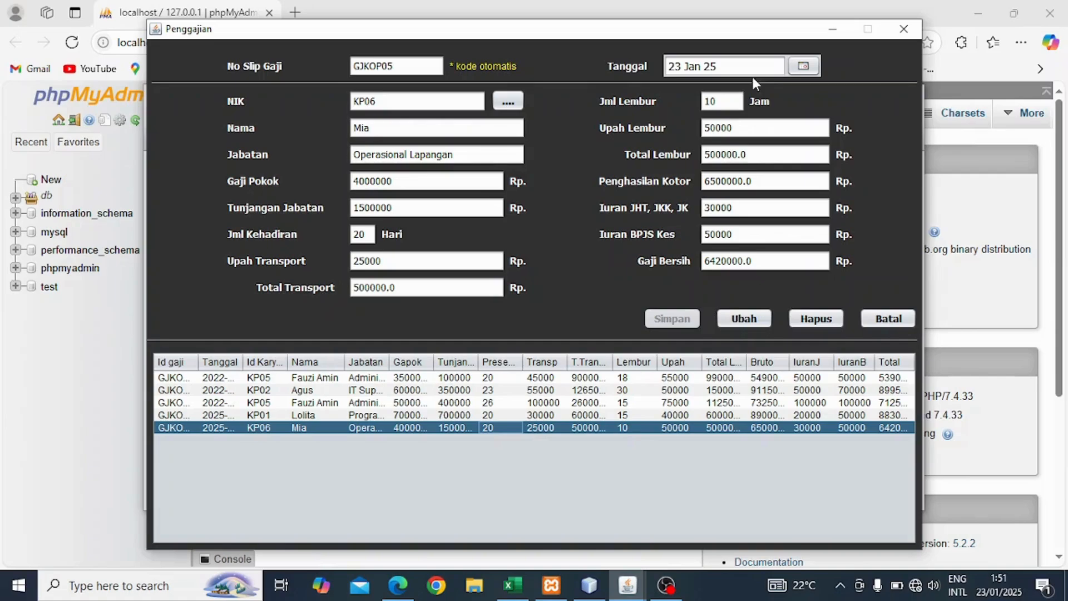
{"action": "left_click", "coordinate": [902, 29]}
{"action": "left_click", "coordinate": [325, 139]}
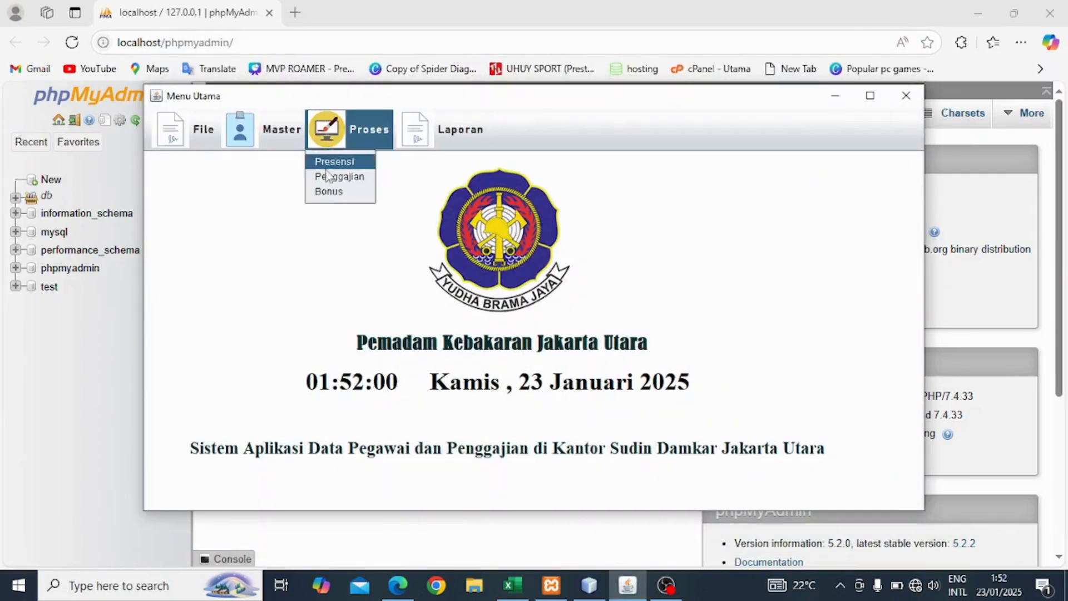
Record a 50000 bonus for KP06 Mia in the Bonus form and close it.
{"action": "left_click", "coordinate": [328, 192]}
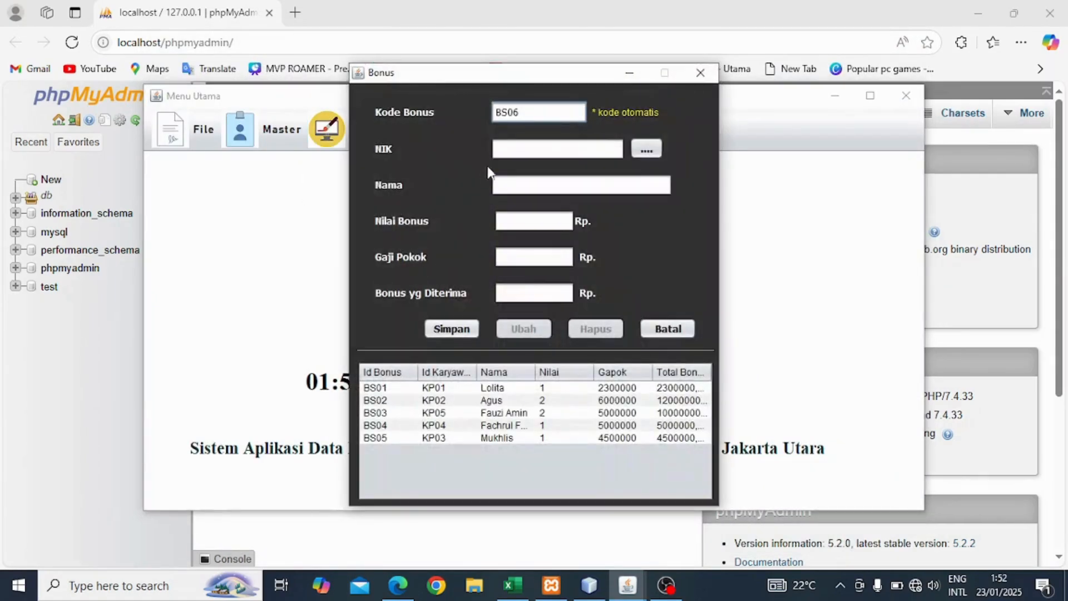
{"action": "left_click", "coordinate": [647, 151]}
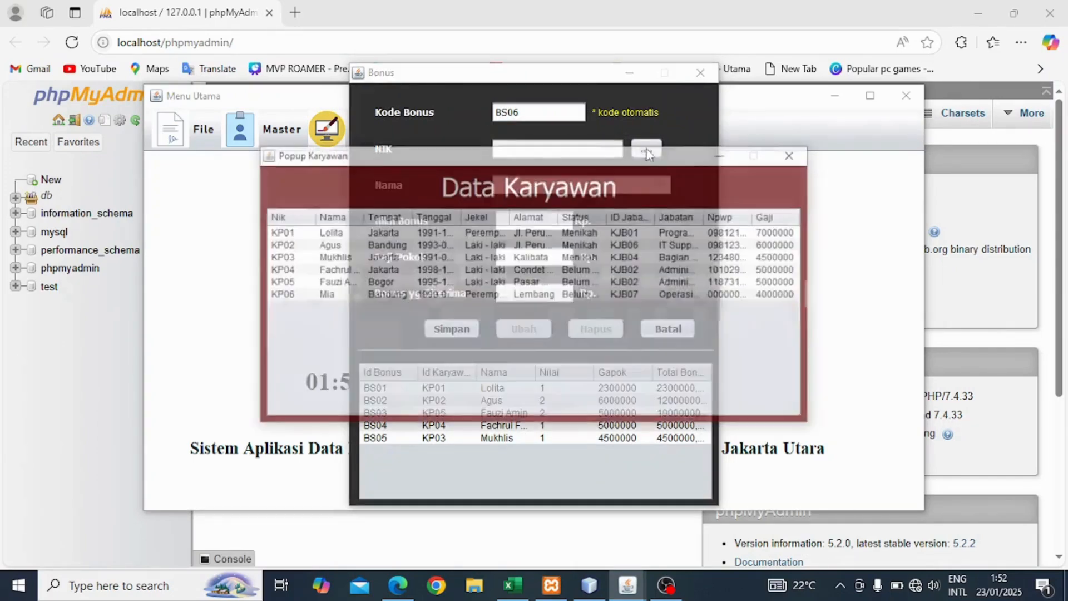
{"action": "double_click", "coordinate": [339, 295]}
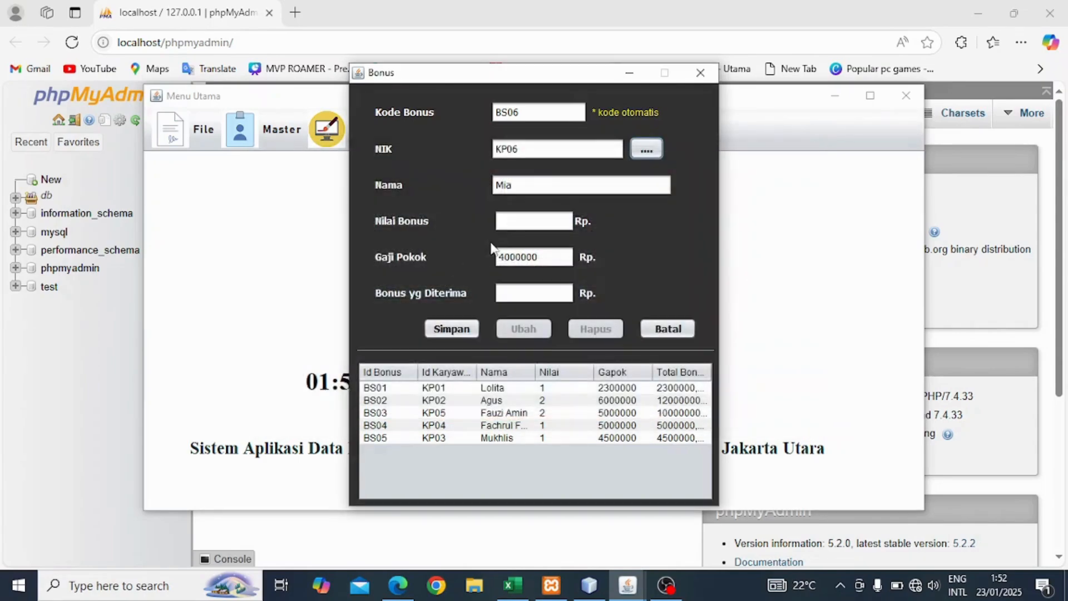
{"action": "left_click", "coordinate": [528, 221]}
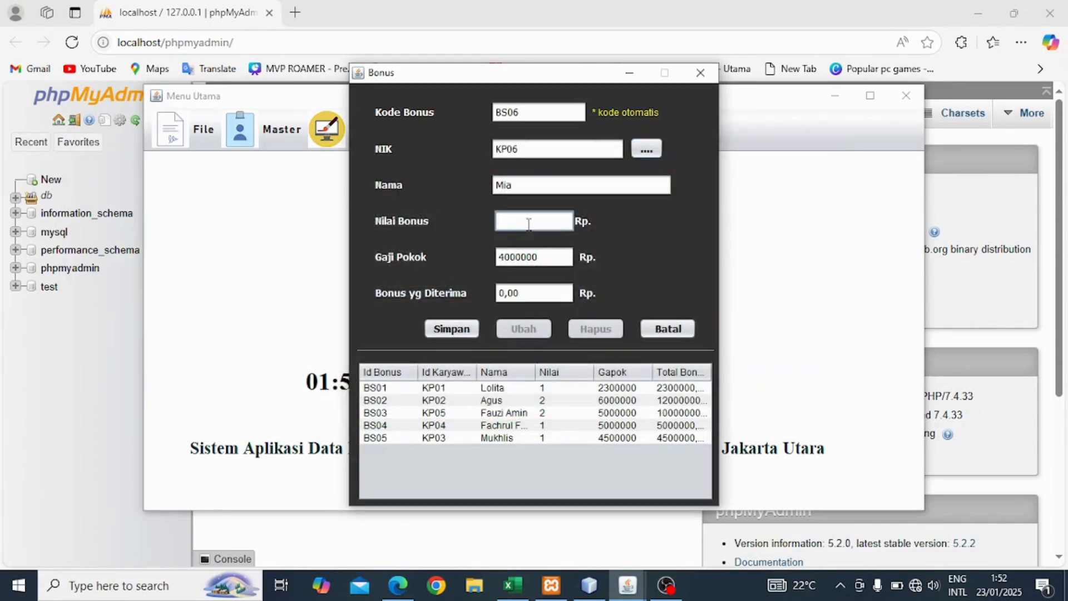
{"action": "type", "text": "50000"}
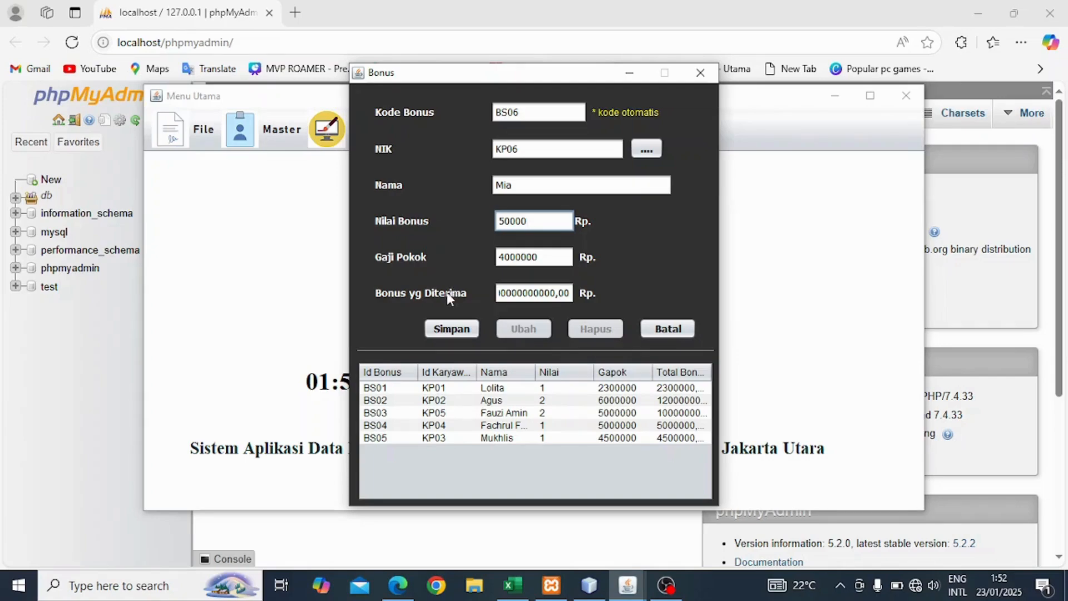
{"action": "left_click", "coordinate": [465, 331]}
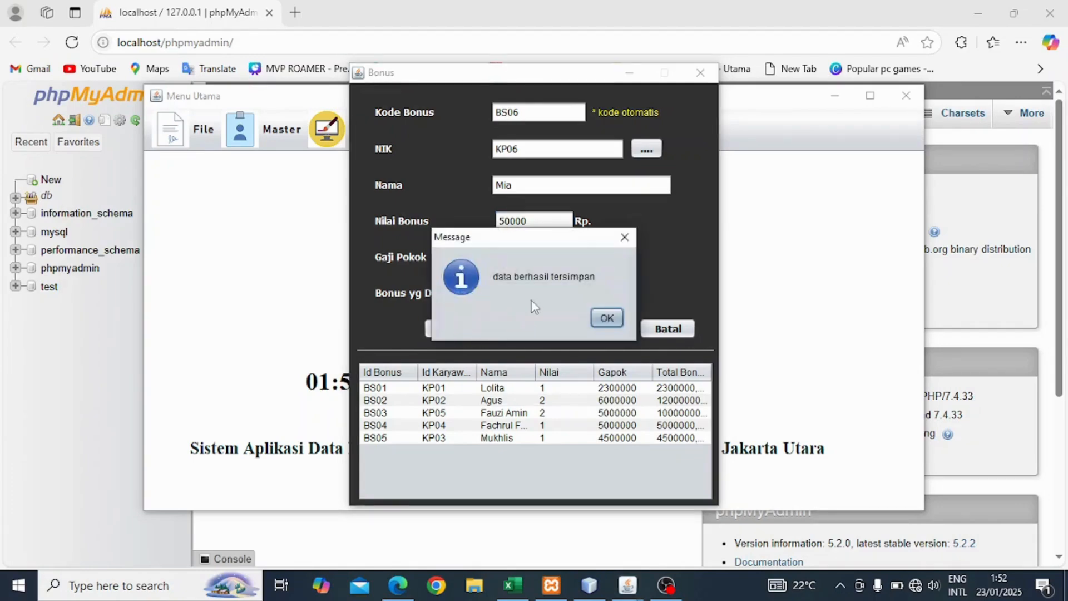
{"action": "left_click", "coordinate": [607, 318]}
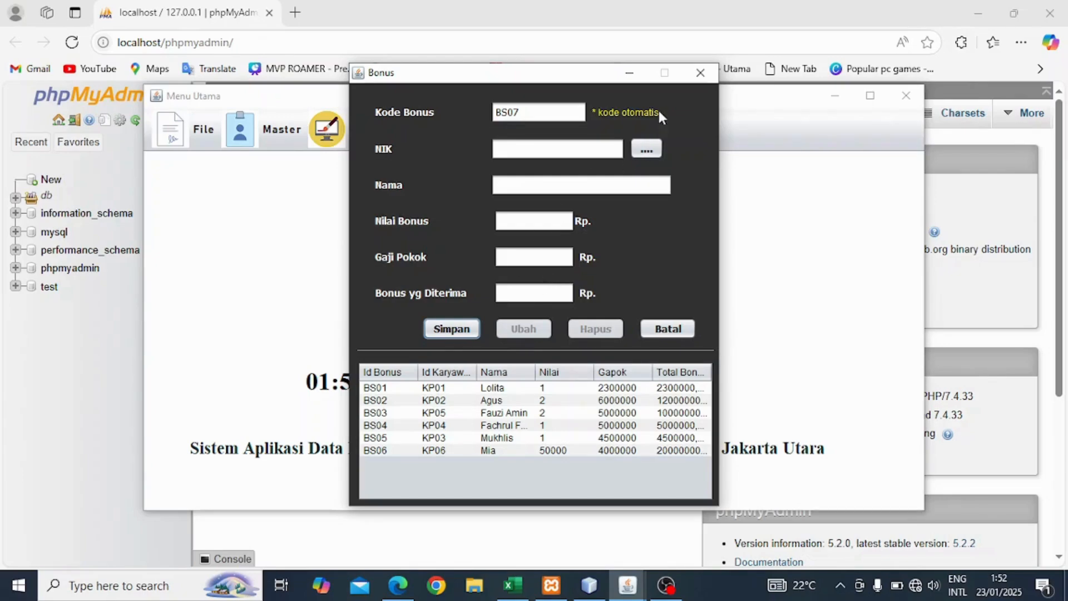
{"action": "left_click", "coordinate": [700, 73]}
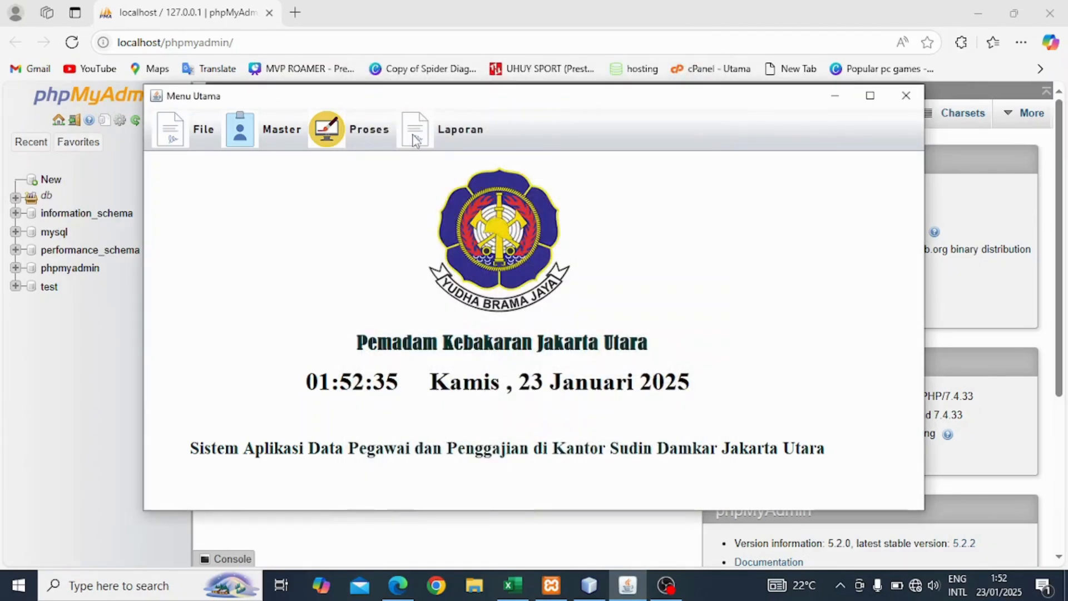
Open the Laporan Karyawan report and scroll it horizontally to review Mia's row.
{"action": "left_click", "coordinate": [415, 140]}
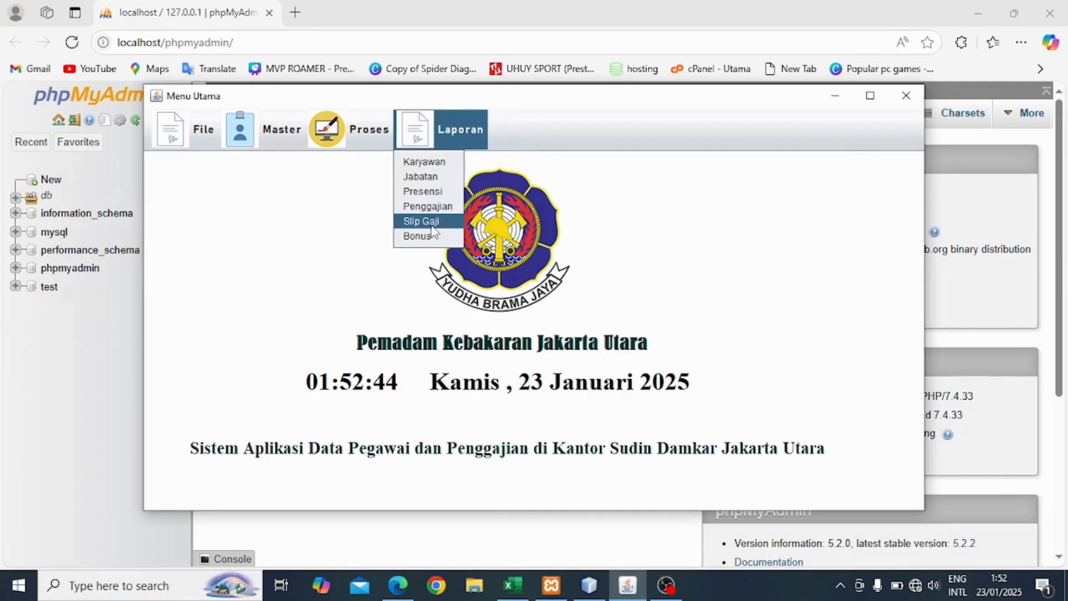
{"action": "left_click", "coordinate": [421, 164]}
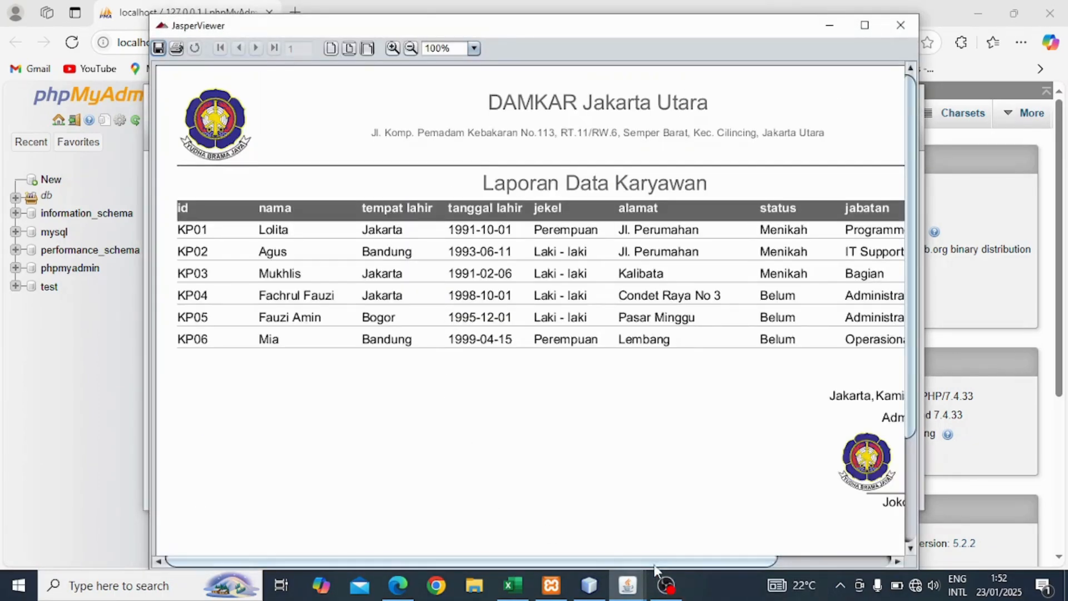
{"action": "left_click_drag", "start_coordinate": [655, 562], "coordinate": [633, 563]}
{"action": "left_click_drag", "start_coordinate": [633, 563], "coordinate": [687, 486]}
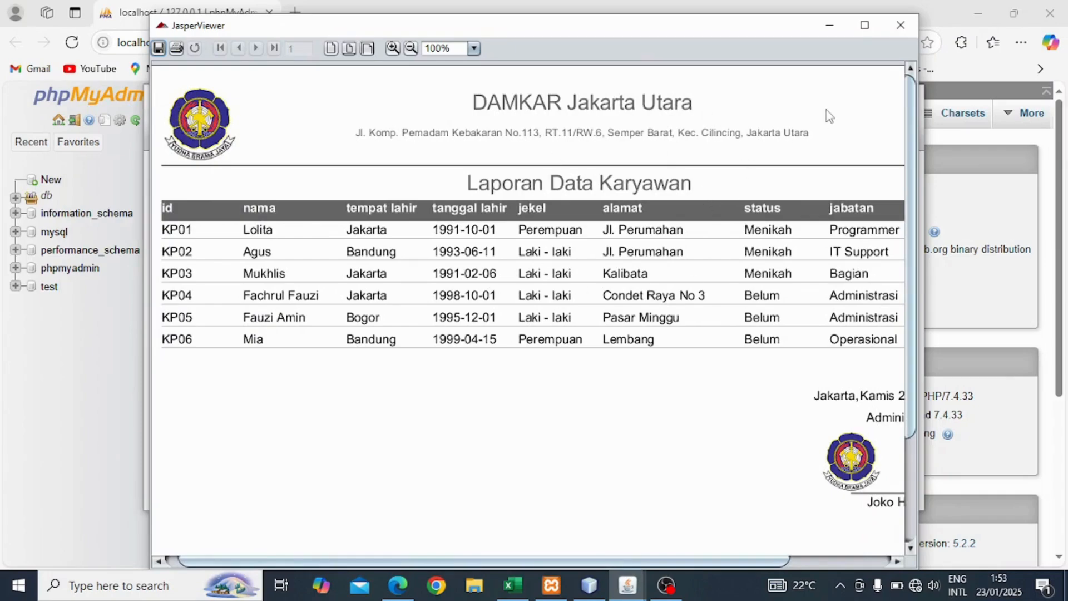
Close the employee report and display the Laporan Data Jabatan report listing positions KJB01–KJB07.
{"action": "left_click", "coordinate": [899, 28]}
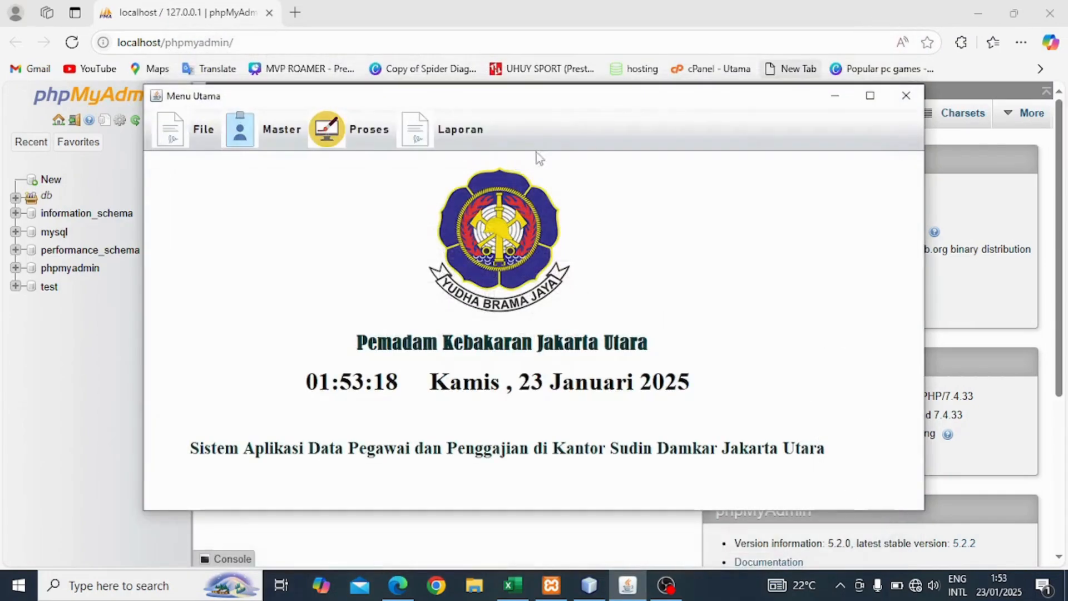
{"action": "left_click", "coordinate": [447, 127]}
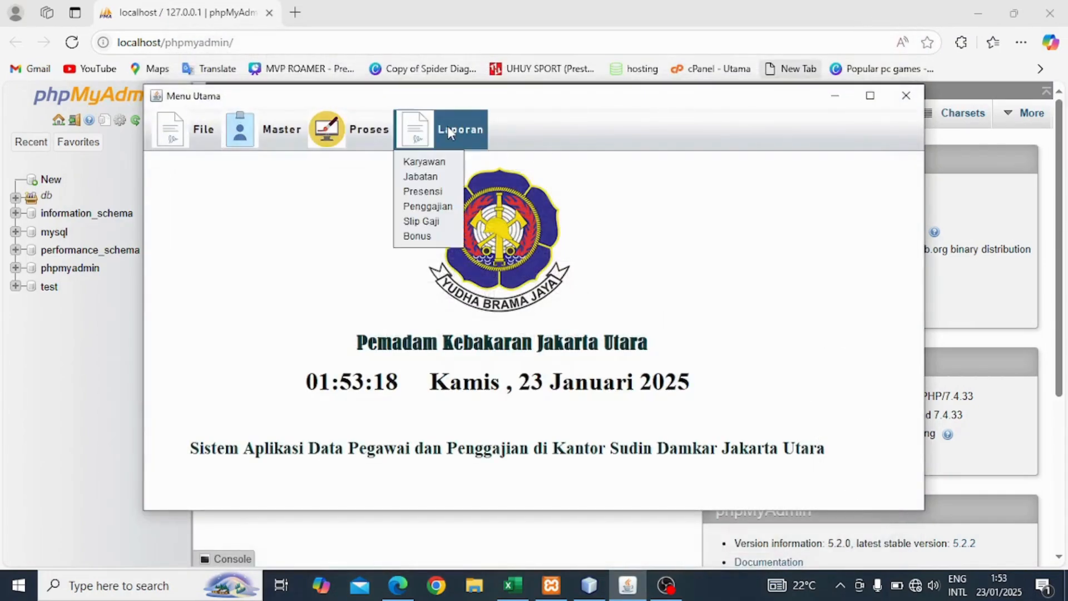
{"action": "left_click", "coordinate": [435, 176]}
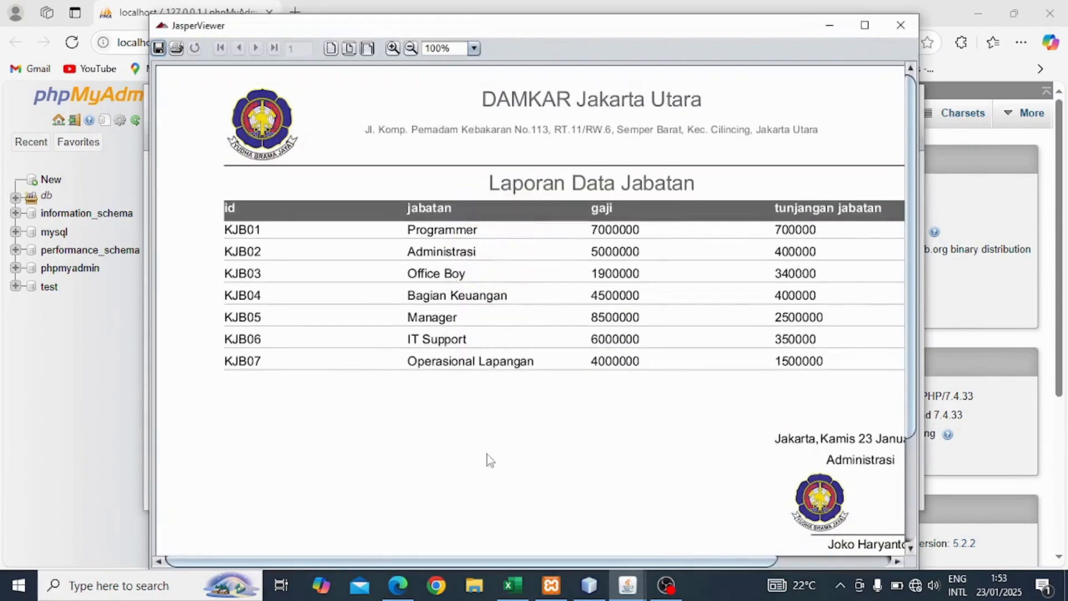
{"action": "left_click_drag", "start_coordinate": [474, 562], "coordinate": [500, 550]}
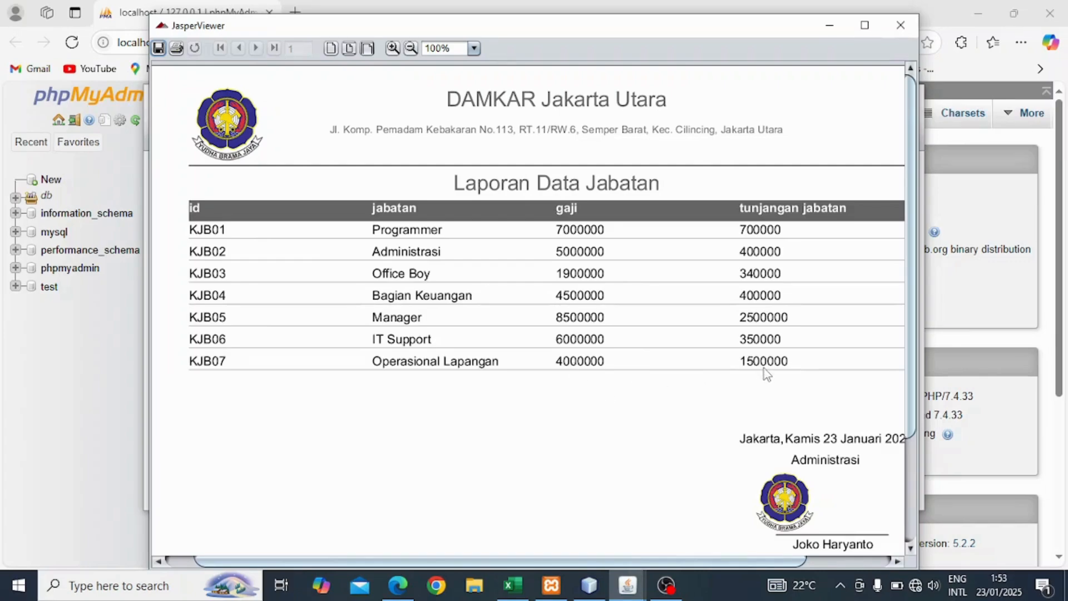
Close the Jabatan report, view the Laporan Data Presensi with ABS06 Izin Sakit, then close it.
{"action": "left_click", "coordinate": [901, 25]}
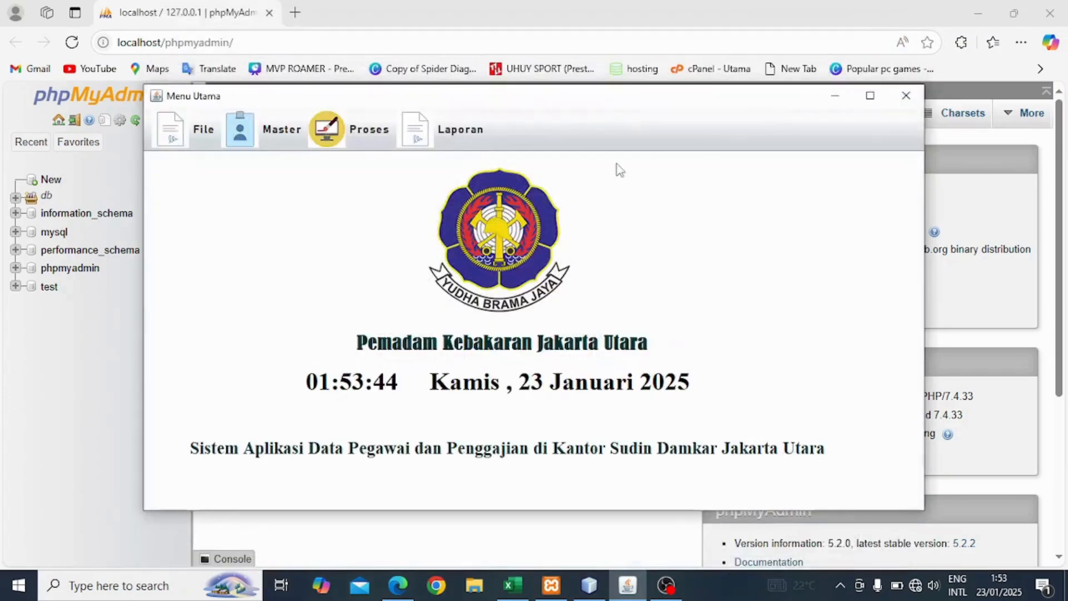
{"action": "left_click", "coordinate": [439, 131]}
{"action": "left_click", "coordinate": [441, 192]}
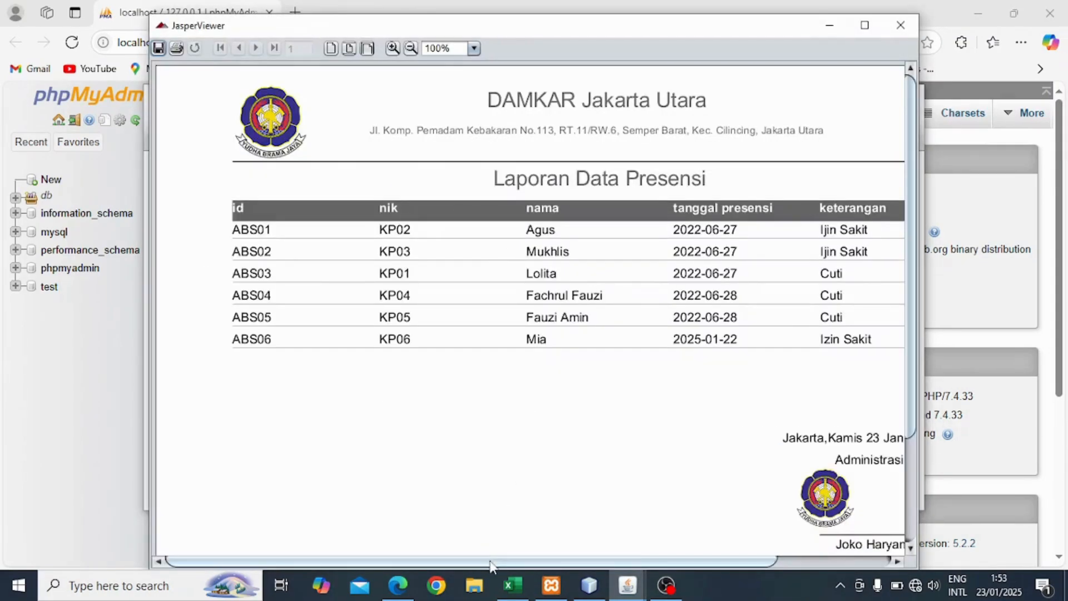
{"action": "left_click_drag", "start_coordinate": [491, 564], "coordinate": [525, 551]}
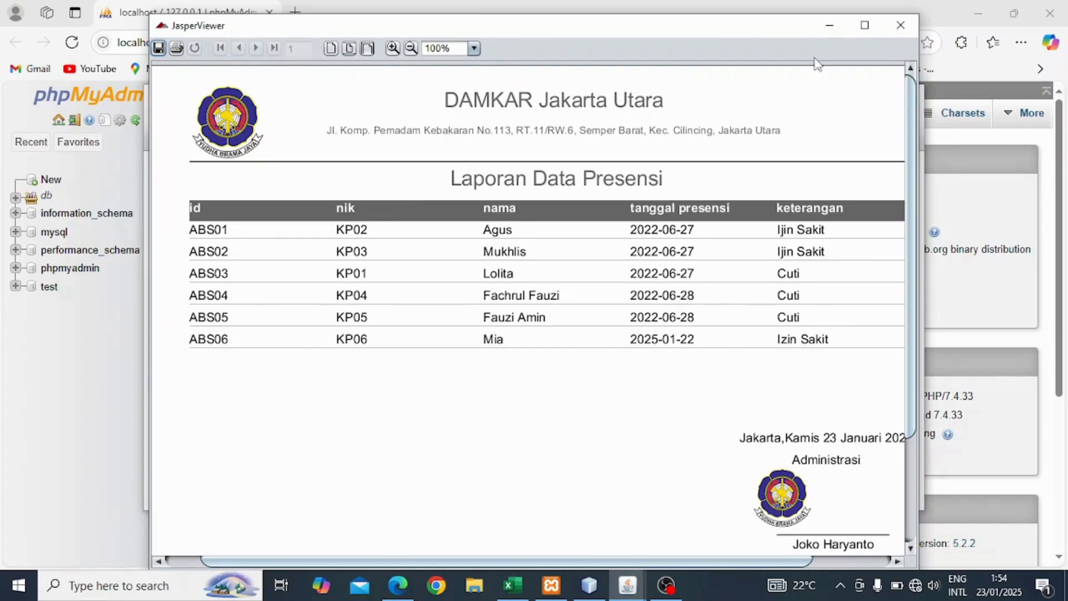
{"action": "left_click", "coordinate": [901, 25]}
View the Laporan Data Gaji report across all columns, showing GJKOP05 at 6420000.0, then close it.
{"action": "left_click", "coordinate": [459, 142]}
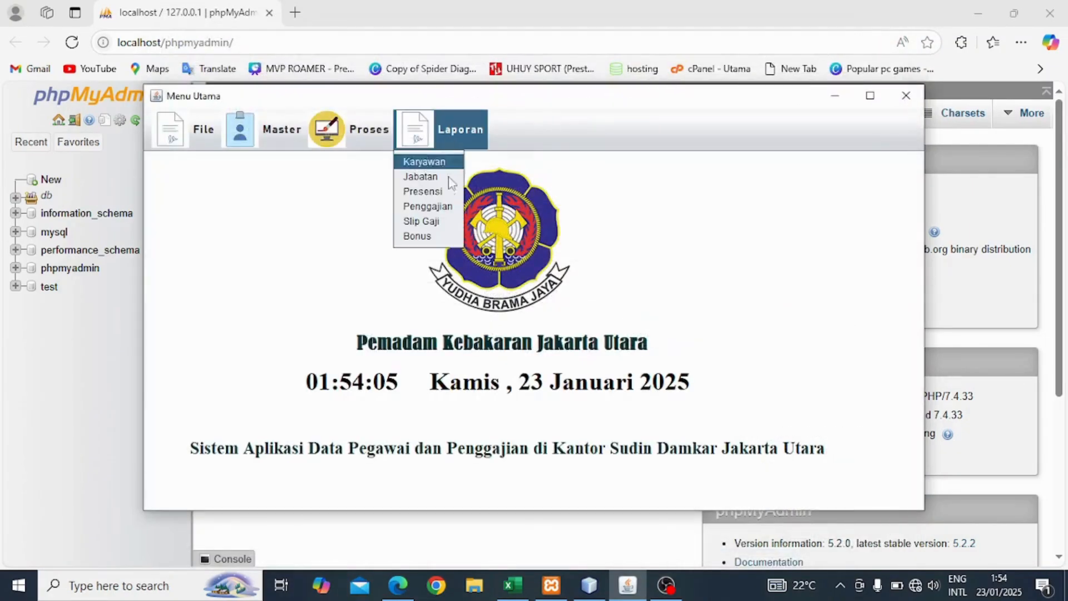
{"action": "left_click", "coordinate": [440, 208]}
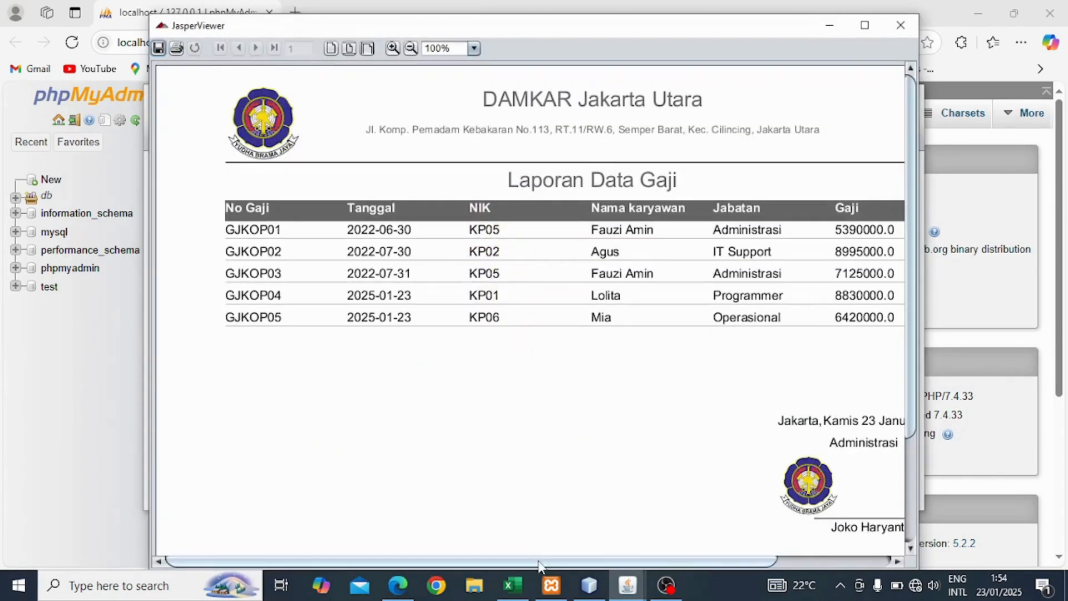
{"action": "left_click_drag", "start_coordinate": [543, 561], "coordinate": [562, 536]}
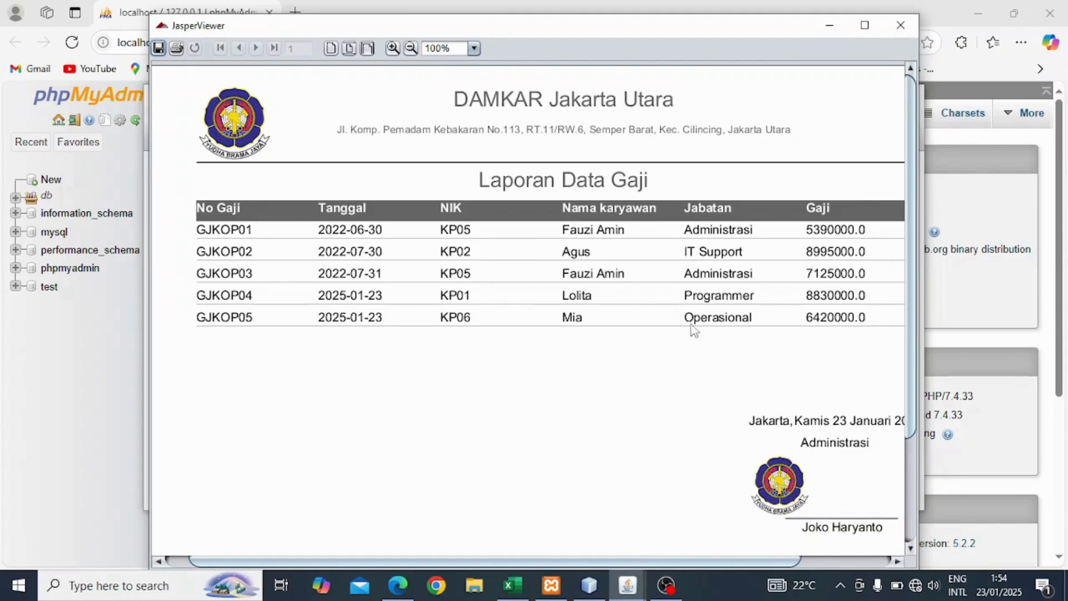
{"action": "left_click_drag", "start_coordinate": [560, 563], "coordinate": [578, 564]}
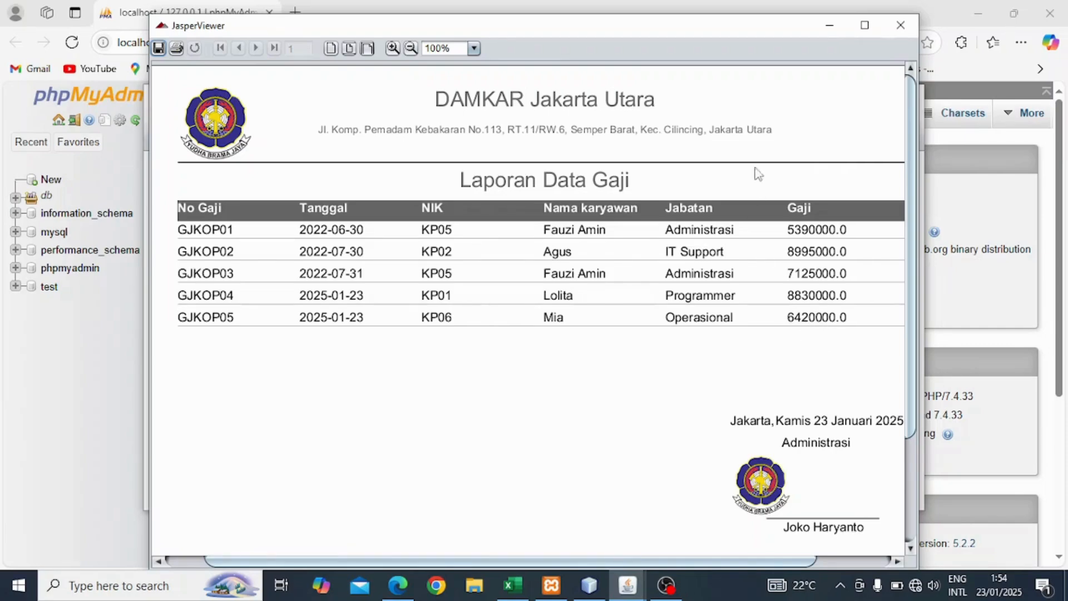
{"action": "left_click", "coordinate": [900, 25]}
Briefly open and close the salary slip form and the employee data form.
{"action": "left_click", "coordinate": [437, 135]}
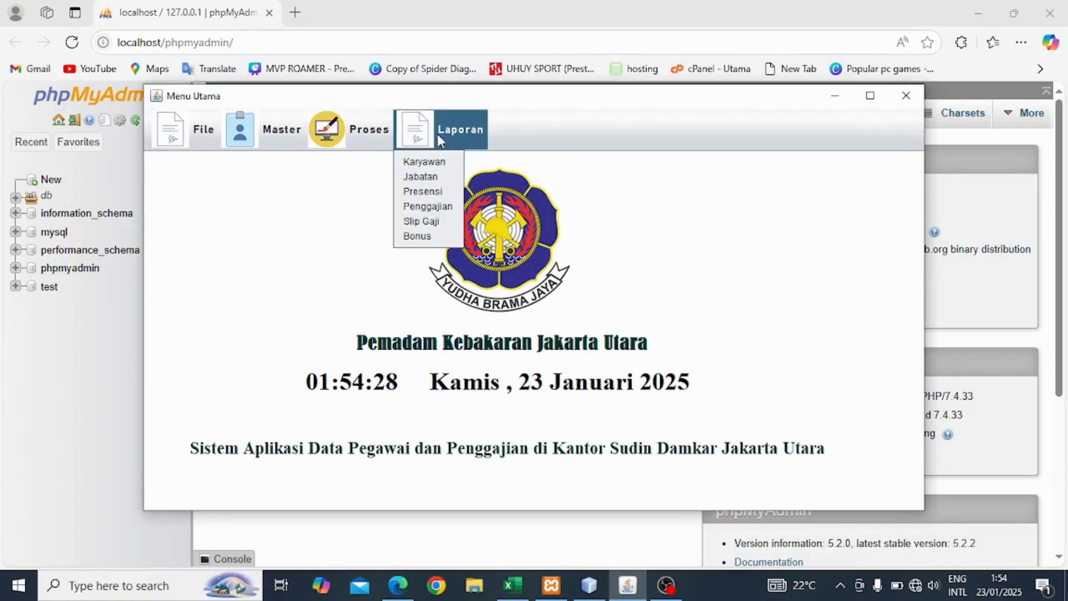
{"action": "left_click", "coordinate": [435, 222]}
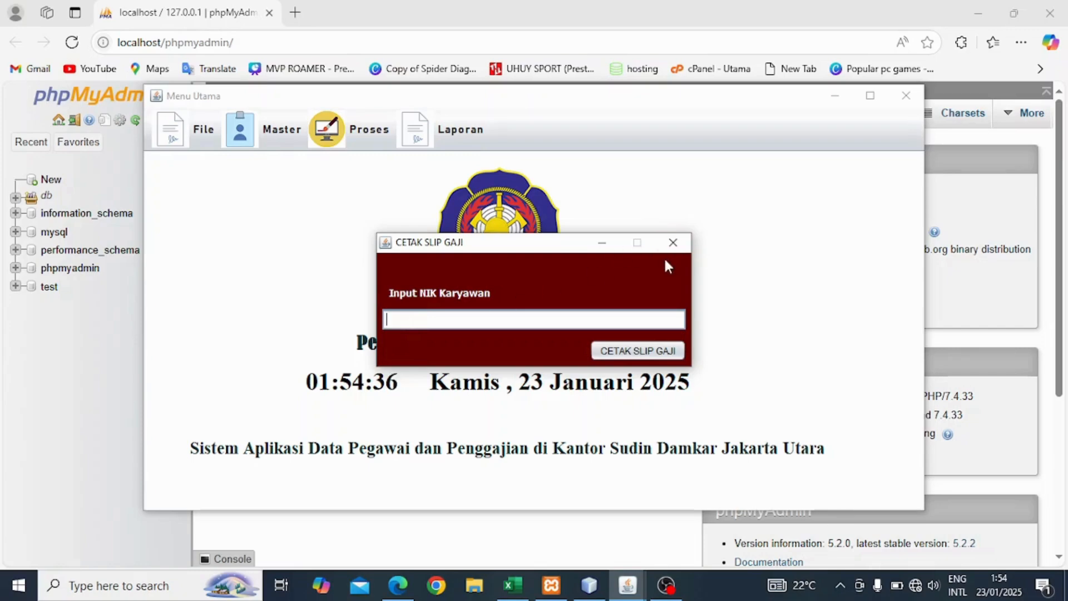
{"action": "left_click", "coordinate": [672, 243]}
{"action": "left_click", "coordinate": [269, 128]}
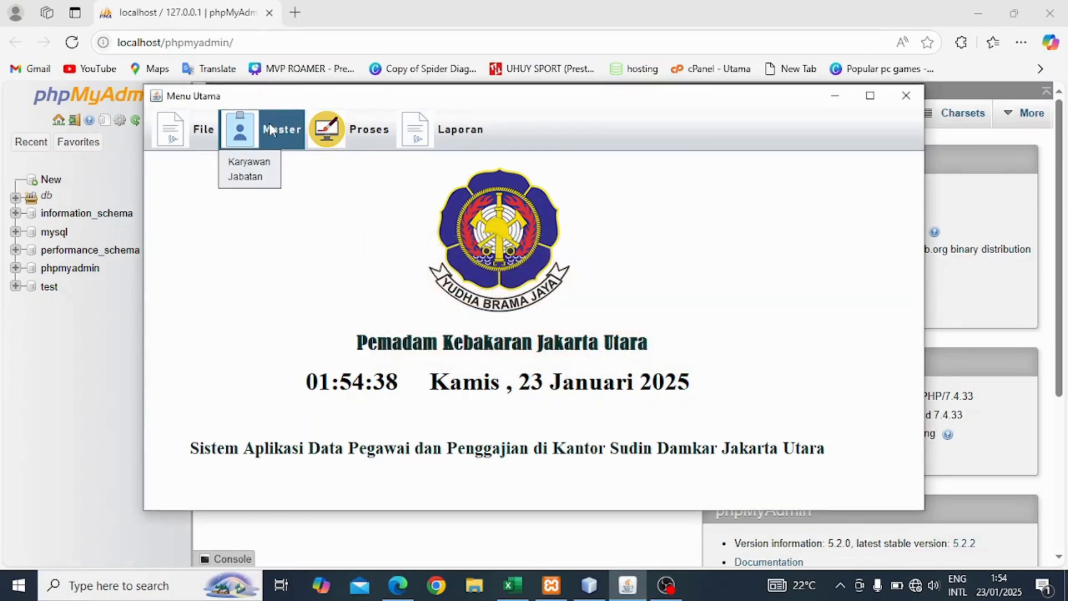
{"action": "left_click", "coordinate": [253, 162]}
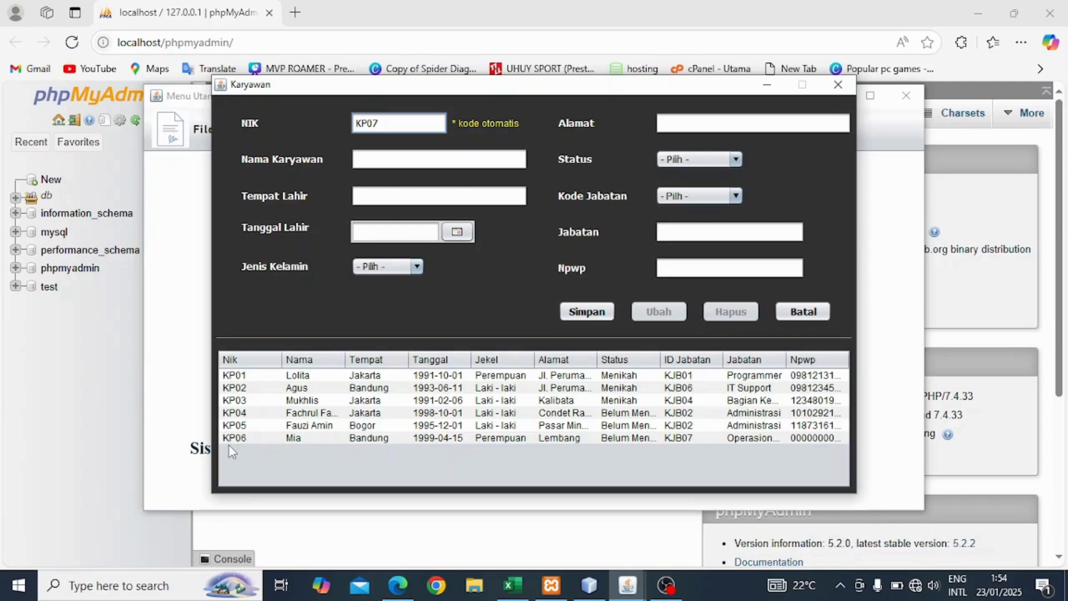
{"action": "left_click", "coordinate": [834, 82]}
Reopen the Cetak Slip Gaji form from Laporan and enter KP06 as the employee NIK.
{"action": "left_click", "coordinate": [356, 129]}
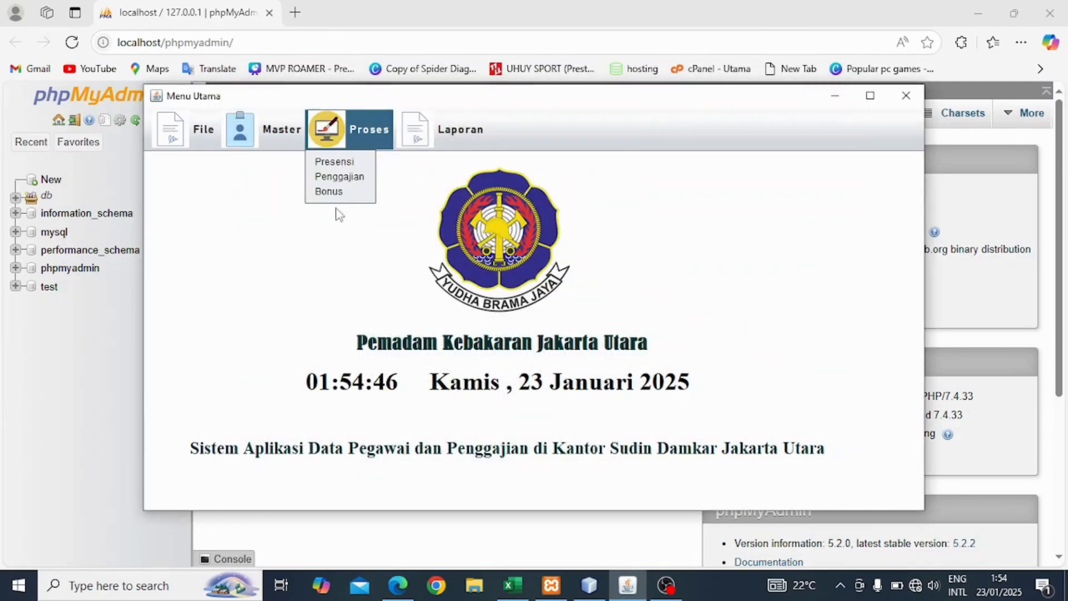
{"action": "left_click", "coordinate": [441, 151]}
{"action": "left_click", "coordinate": [439, 134]}
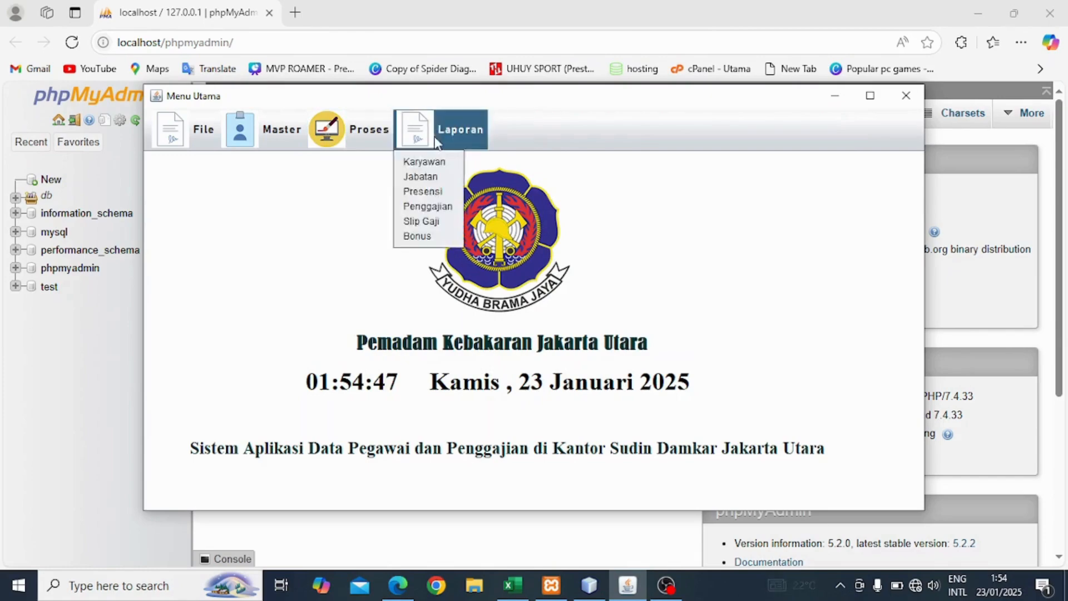
{"action": "left_click", "coordinate": [433, 222]}
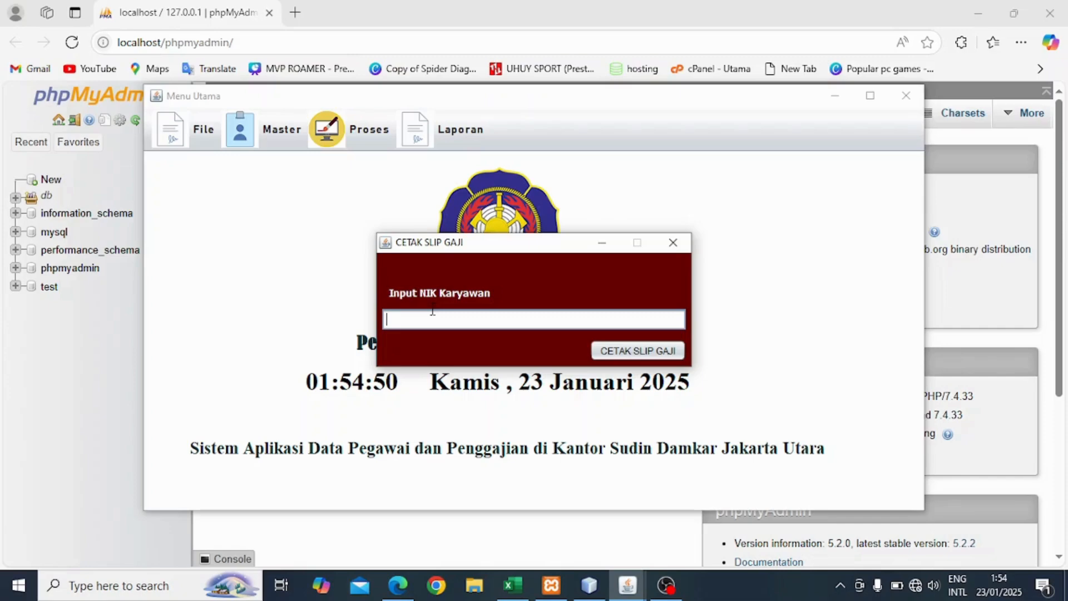
{"action": "type", "text": "KP06"}
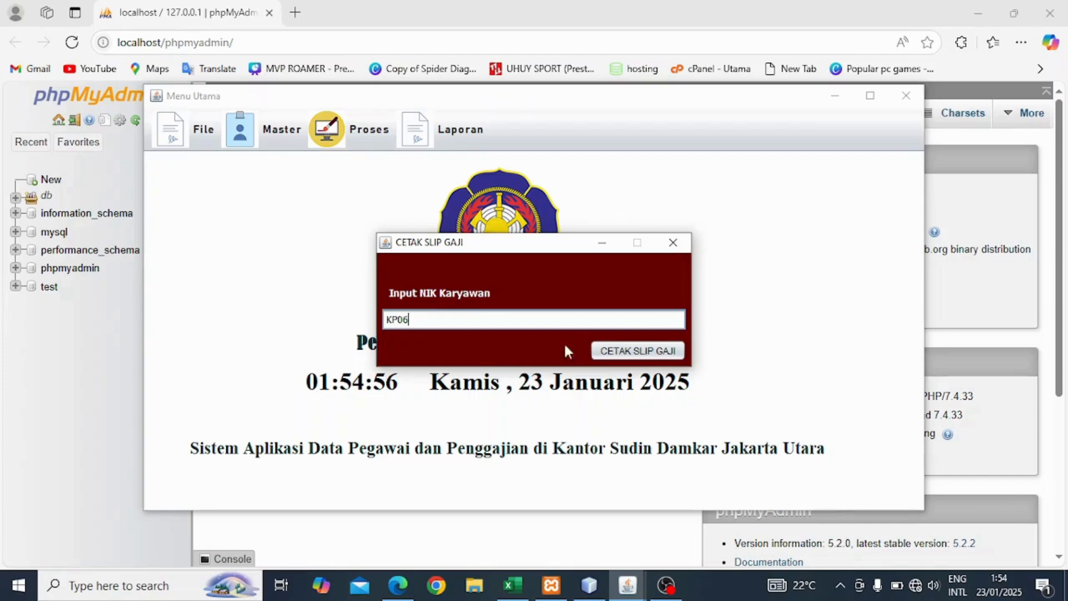
Generate KP06's salary slip GJKOP05 and scroll through it to the Rp.6420000.0 total.
{"action": "left_click", "coordinate": [642, 353]}
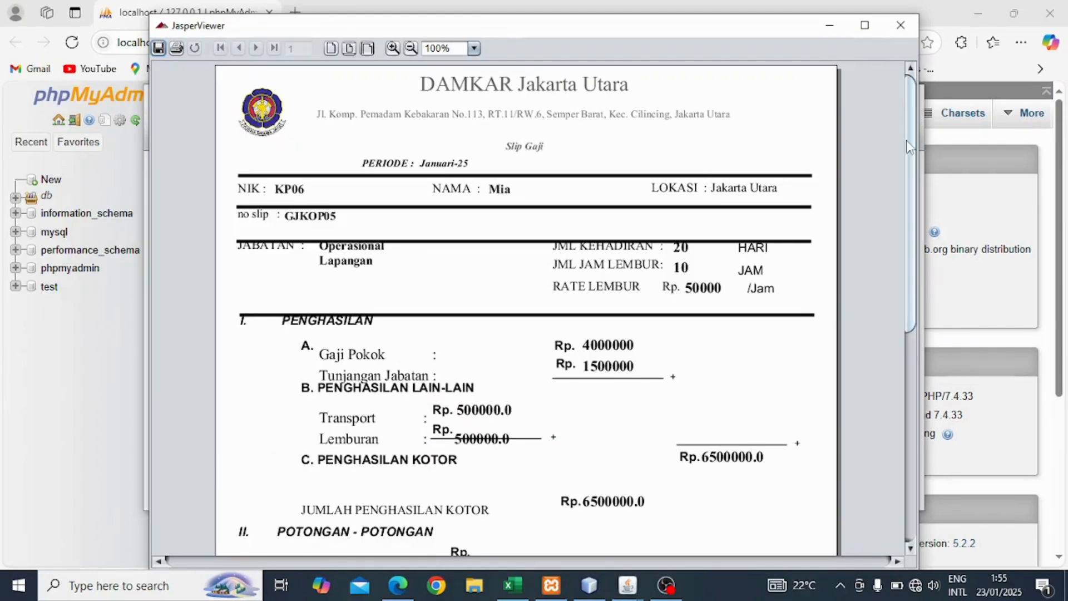
{"action": "left_click_drag", "start_coordinate": [911, 143], "coordinate": [919, 149]}
{"action": "scroll", "coordinate": [779, 195], "scroll_direction": "down", "scroll_amount": 1}
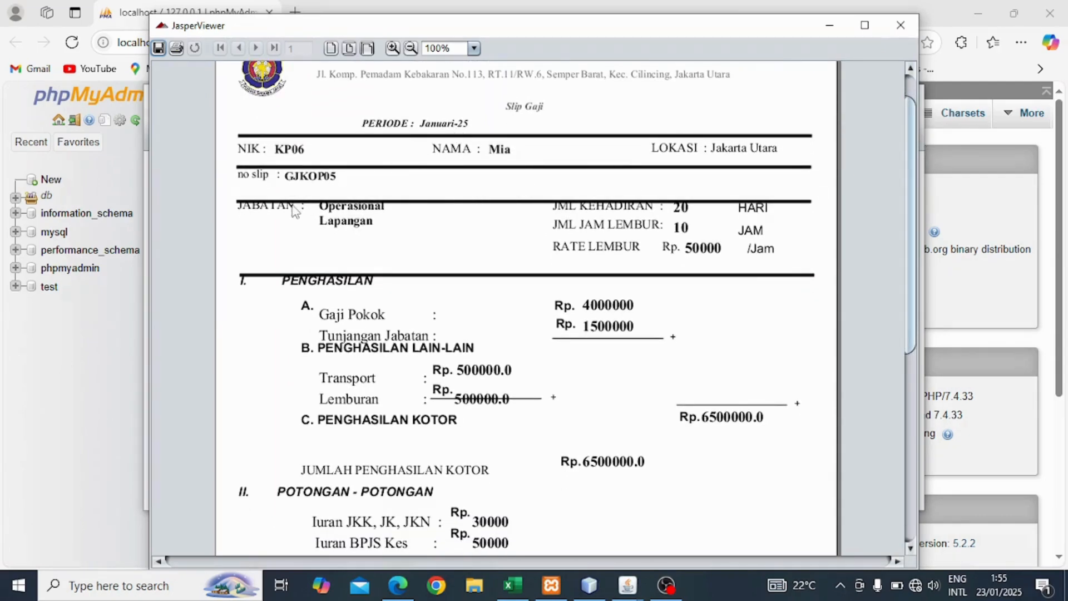
{"action": "scroll", "coordinate": [910, 195], "scroll_direction": "down", "scroll_amount": 2}
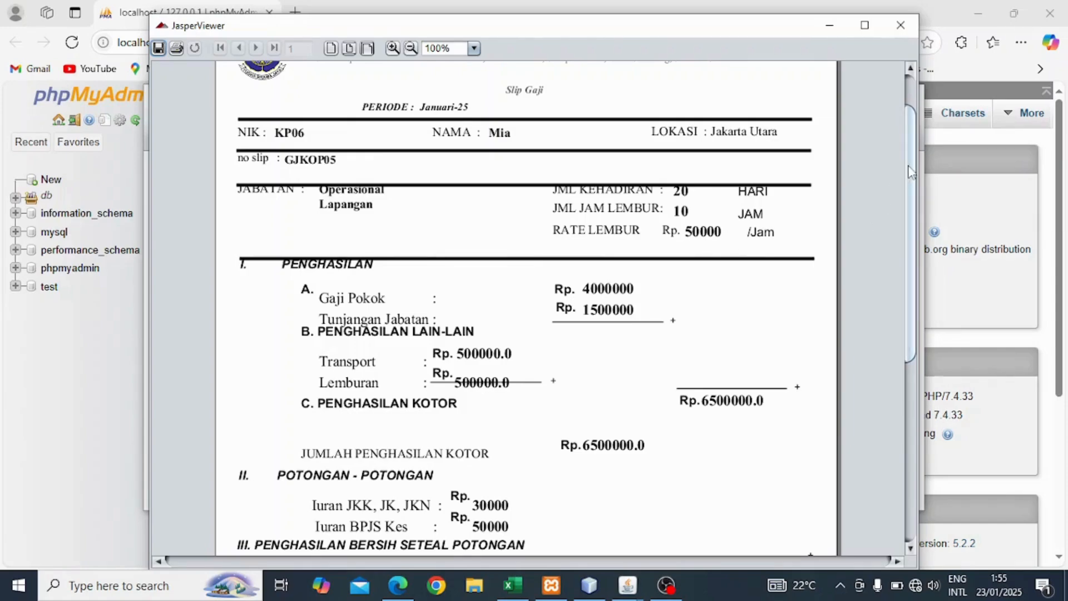
{"action": "scroll", "coordinate": [396, 290], "scroll_direction": "down", "scroll_amount": 3}
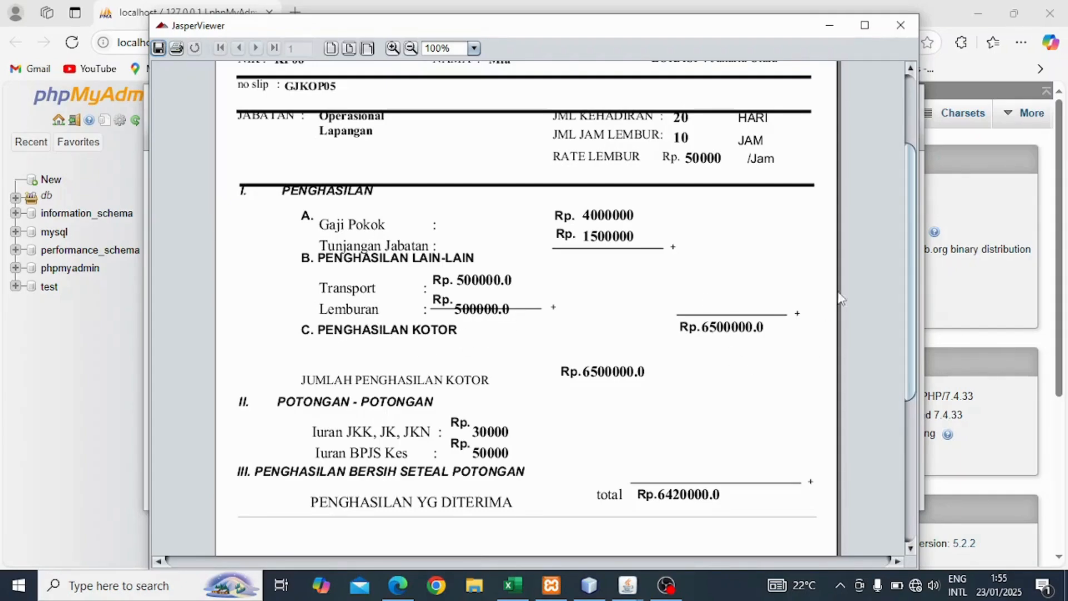
{"action": "left_click_drag", "start_coordinate": [910, 251], "coordinate": [908, 295]}
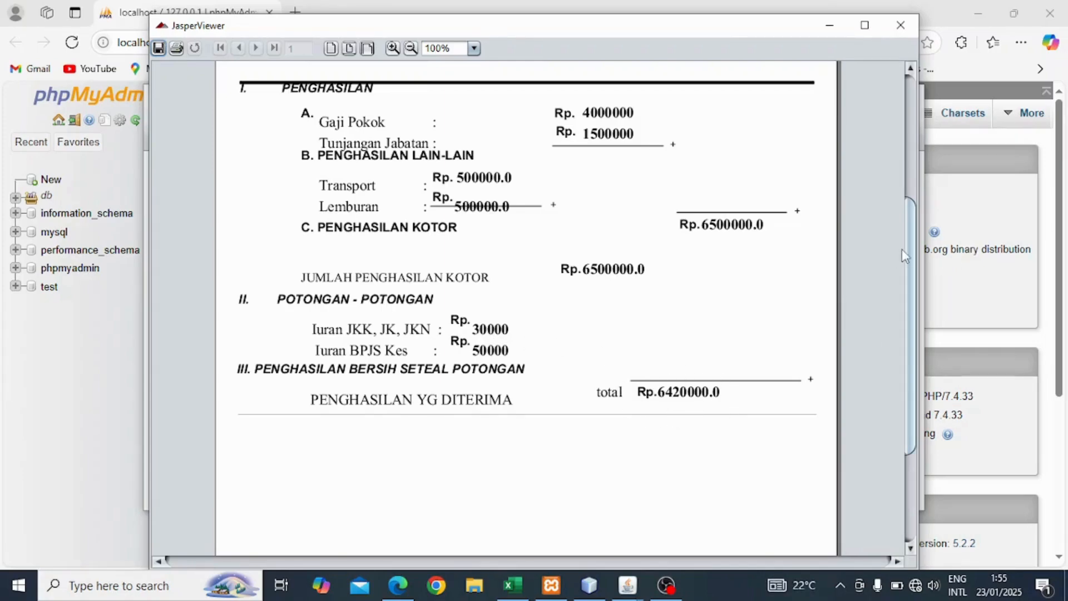
{"action": "mouse_move", "coordinate": [908, 240]}
{"action": "left_mouse_down"}
{"action": "mouse_move", "coordinate": [912, 356]}
{"action": "mouse_move", "coordinate": [897, 122]}
{"action": "left_mouse_up"}
Close the slip and review the Laporan Data Bonus with KP06's BS06 bonus of 50000, then close it.
{"action": "left_click", "coordinate": [901, 25]}
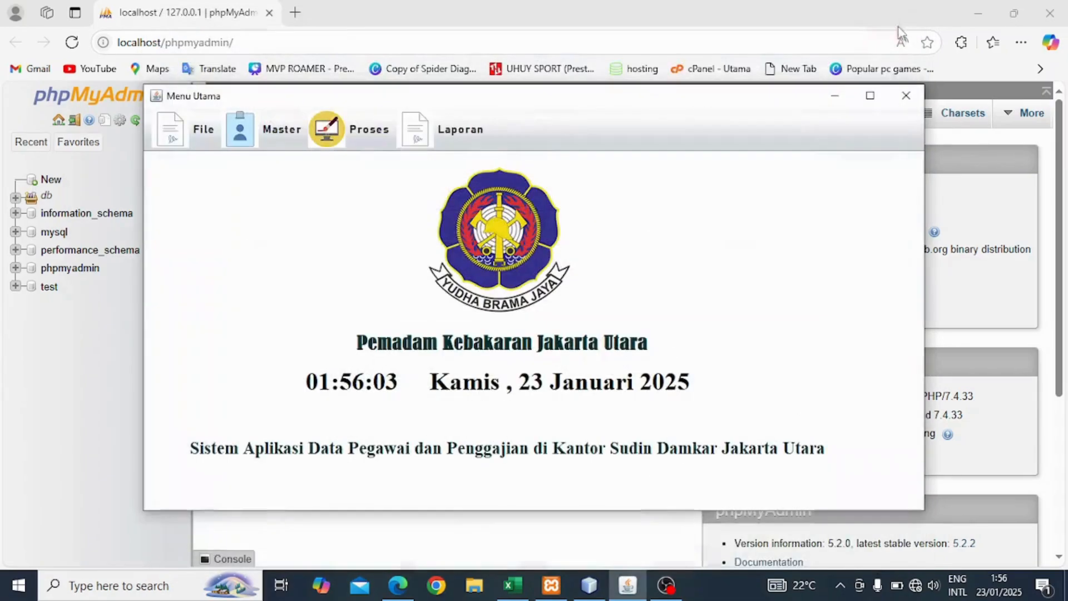
{"action": "left_click", "coordinate": [468, 128]}
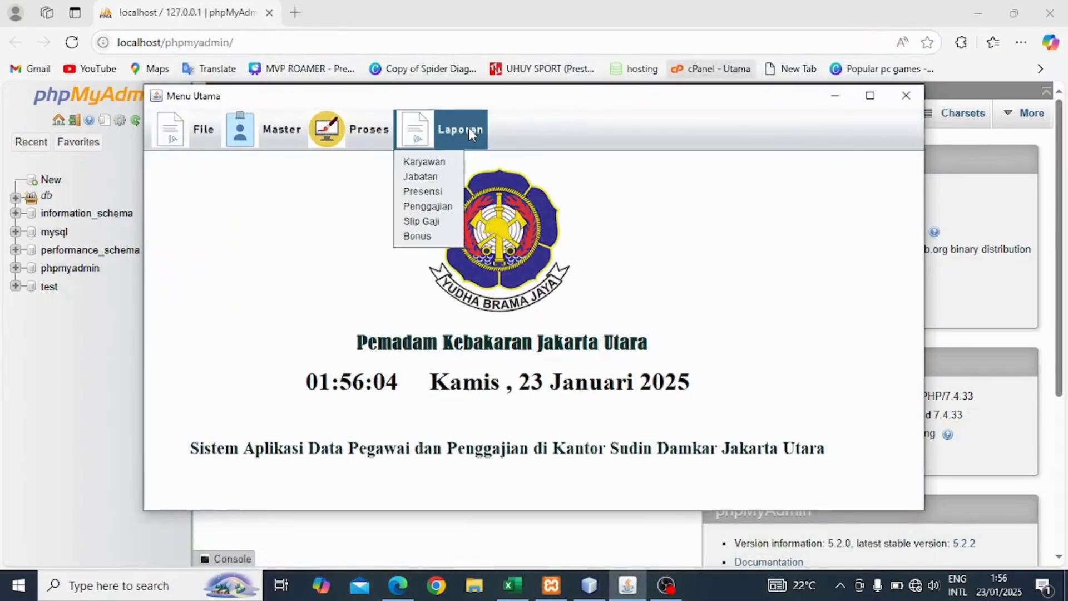
{"action": "left_click", "coordinate": [423, 236]}
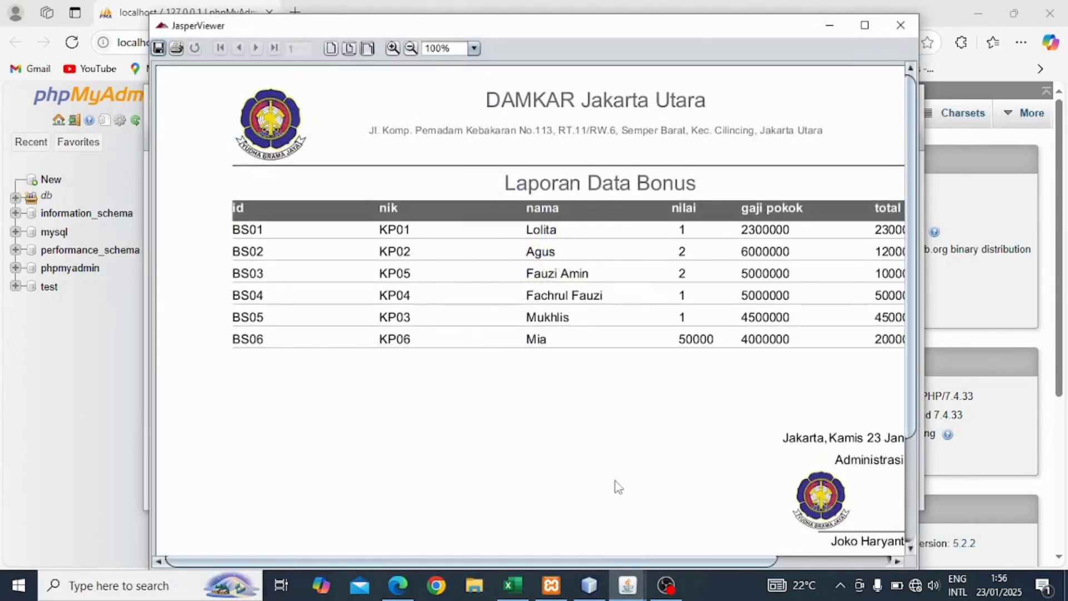
{"action": "left_click_drag", "start_coordinate": [591, 561], "coordinate": [615, 563]}
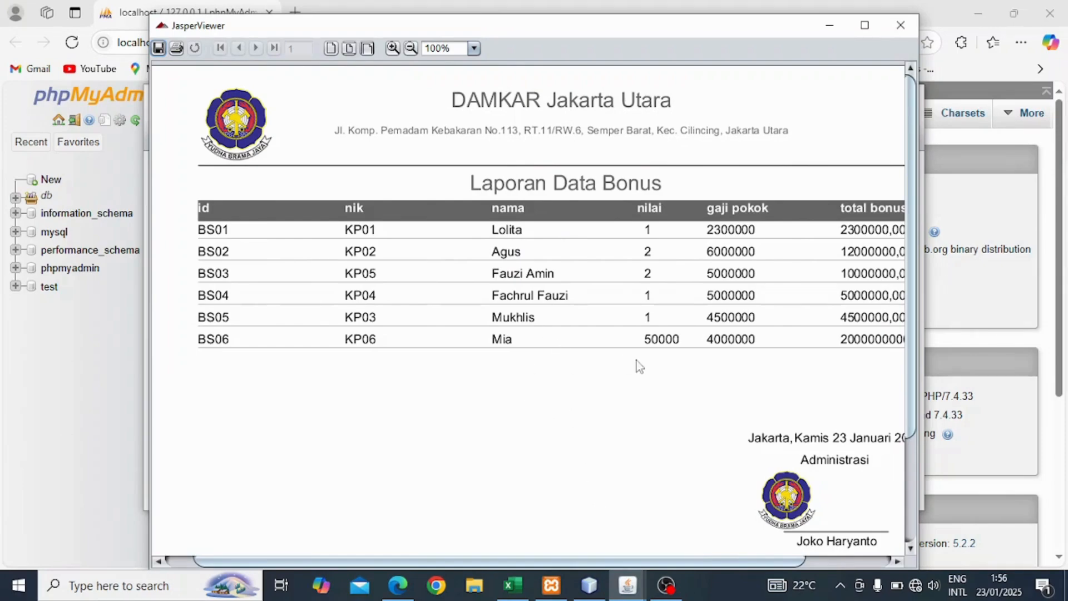
{"action": "left_click", "coordinate": [900, 35]}
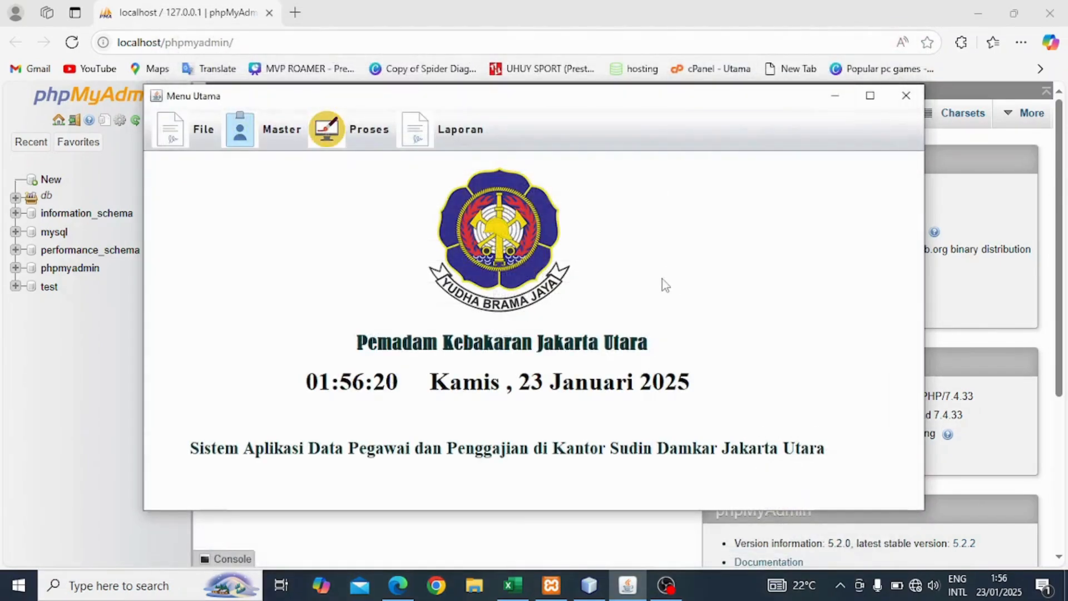